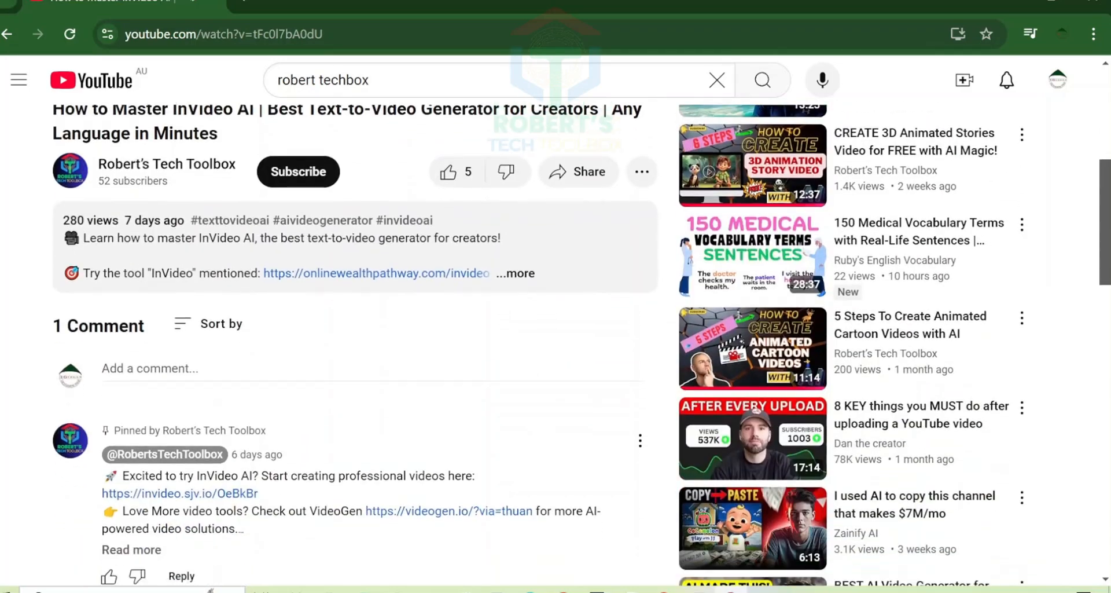
- Expand the YouTube video's description and look through its list of AI tool links
scroll(283, 370, up, 3)
click(293, 231)
scroll(449, 289, down, 8)
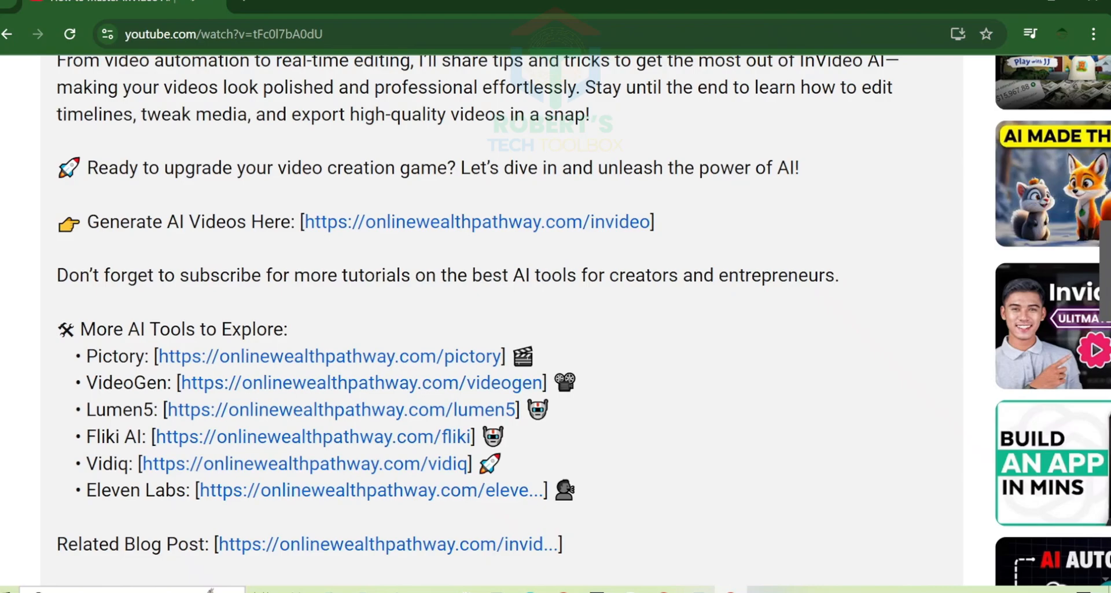
drag(87, 356, 113, 355)
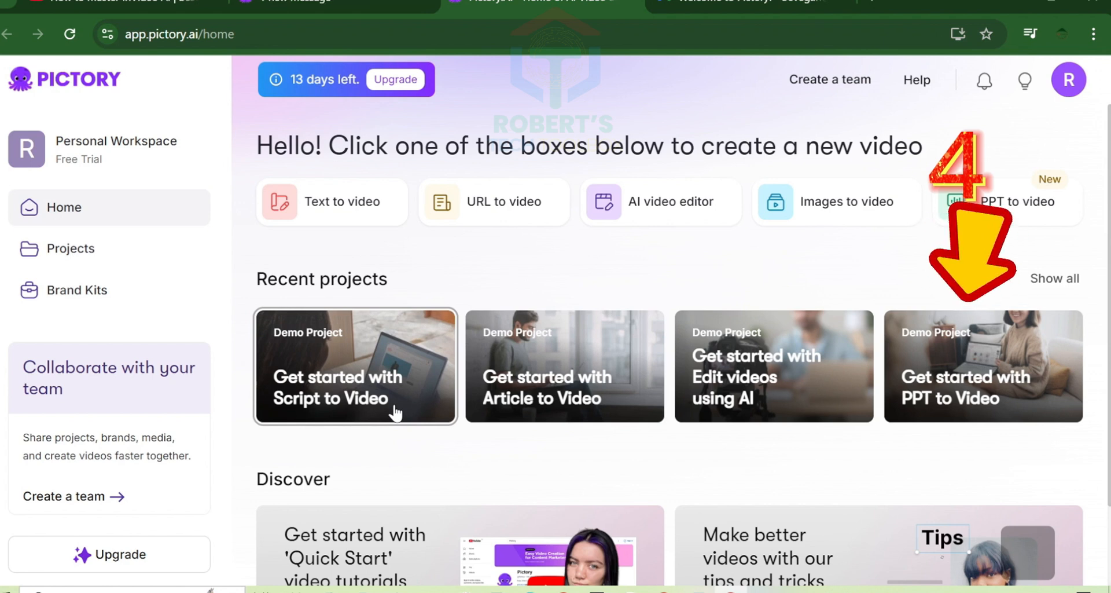
- Switch to ChatGPT and submit the prompt "Top 3 Must-Visit Places in Japan."
click(358, 386)
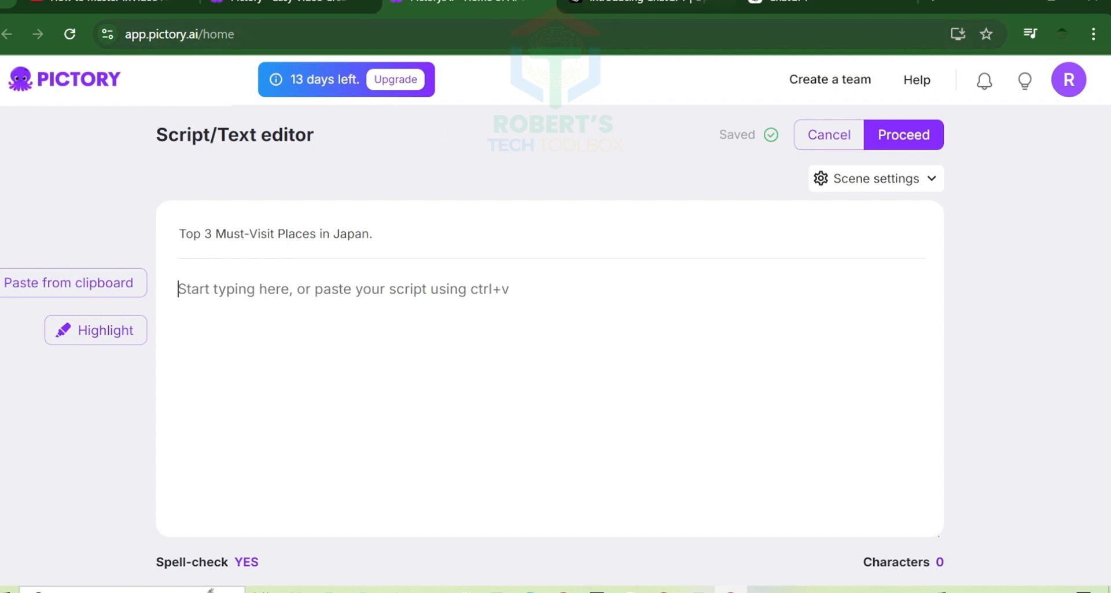
click(640, 5)
click(790, 3)
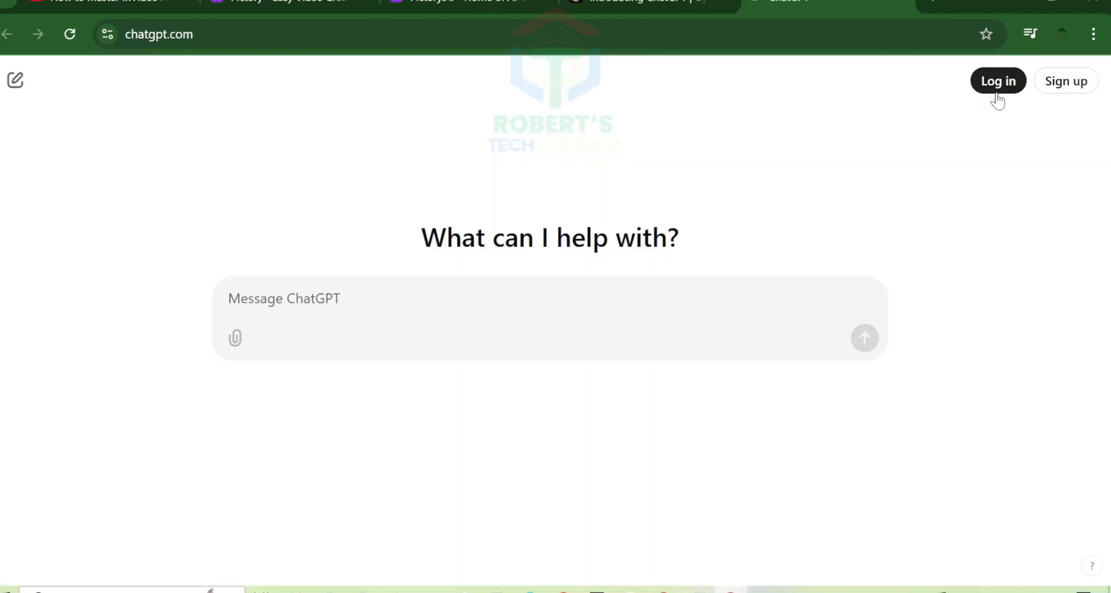
text(Top 3 Must-Visit Places in Japan.)
click(861, 338)
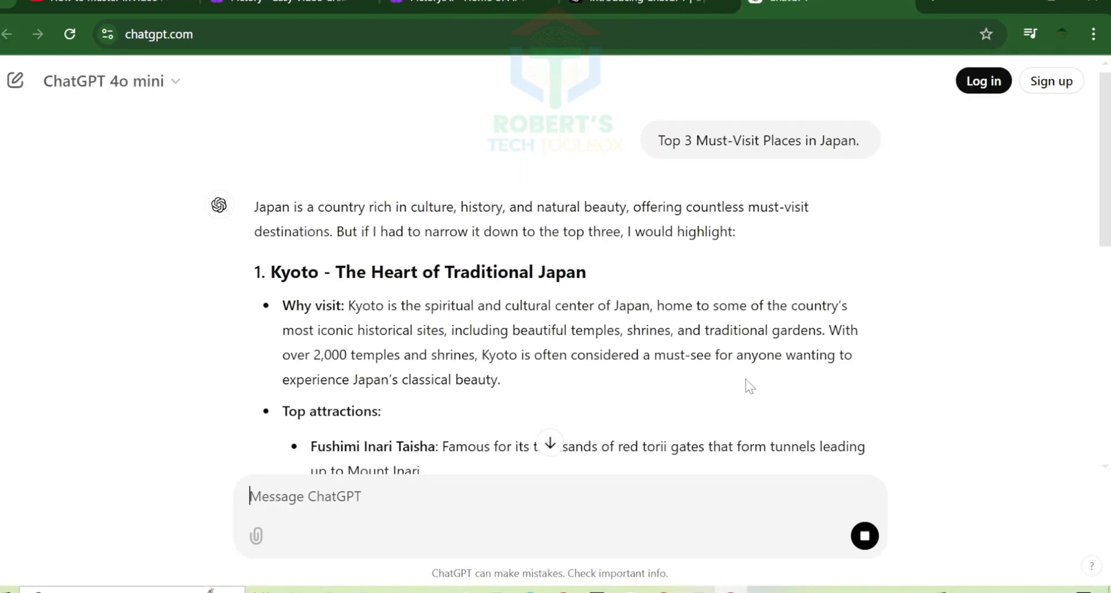
- Copy ChatGPT's full answer and paste it into the script editor in Pictory
scroll(747, 384, down, 10)
drag(255, 212, 759, 367)
key(ctrl+c)
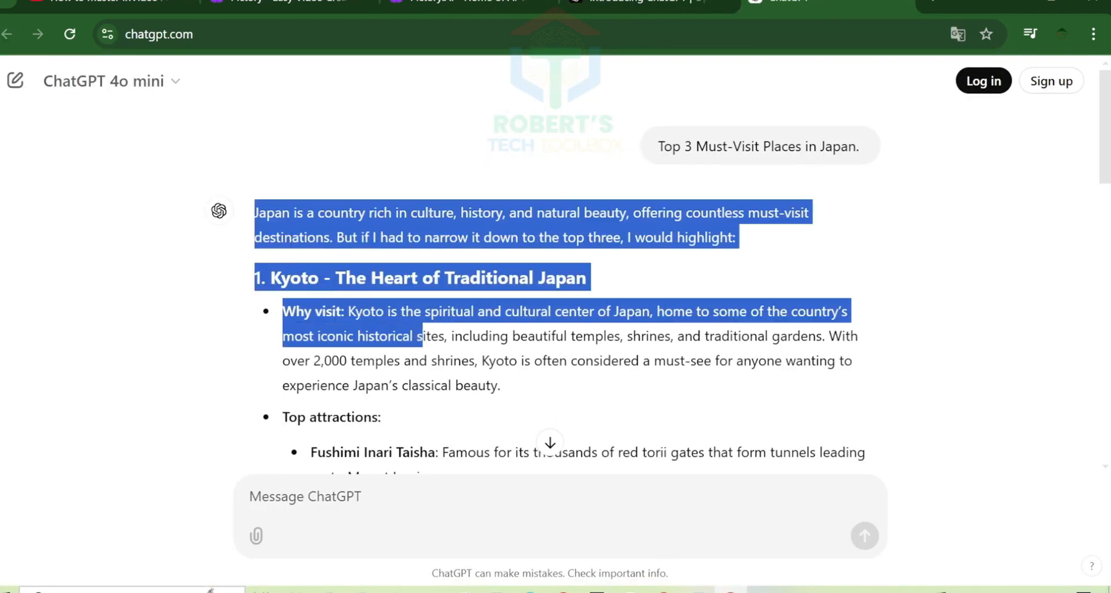
scroll(436, 338, down, 12)
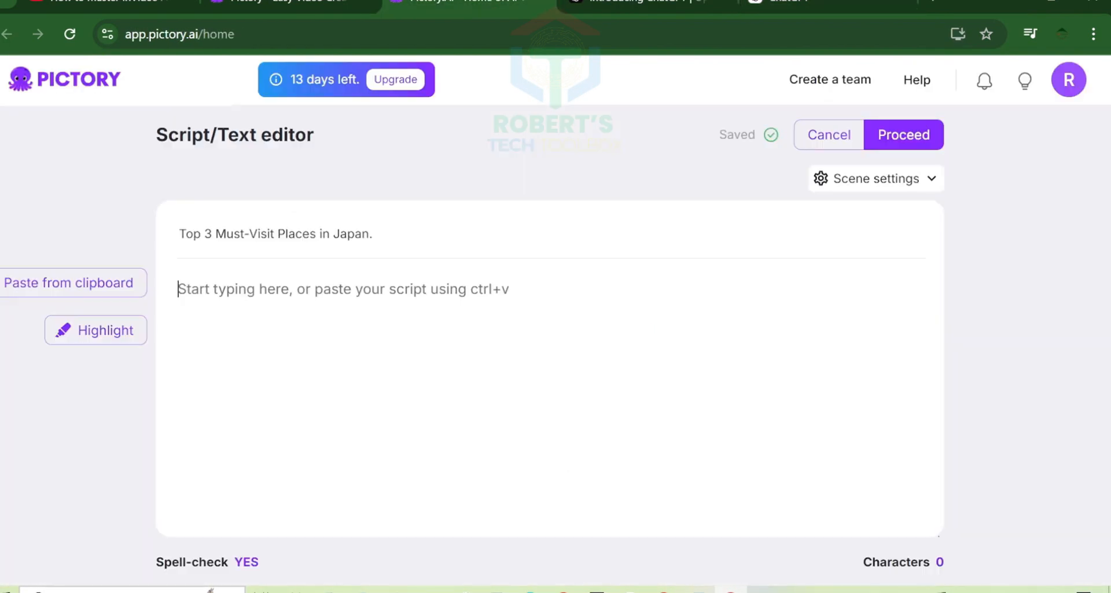
key(ctrl+v)
scroll(550, 399, up, 9)
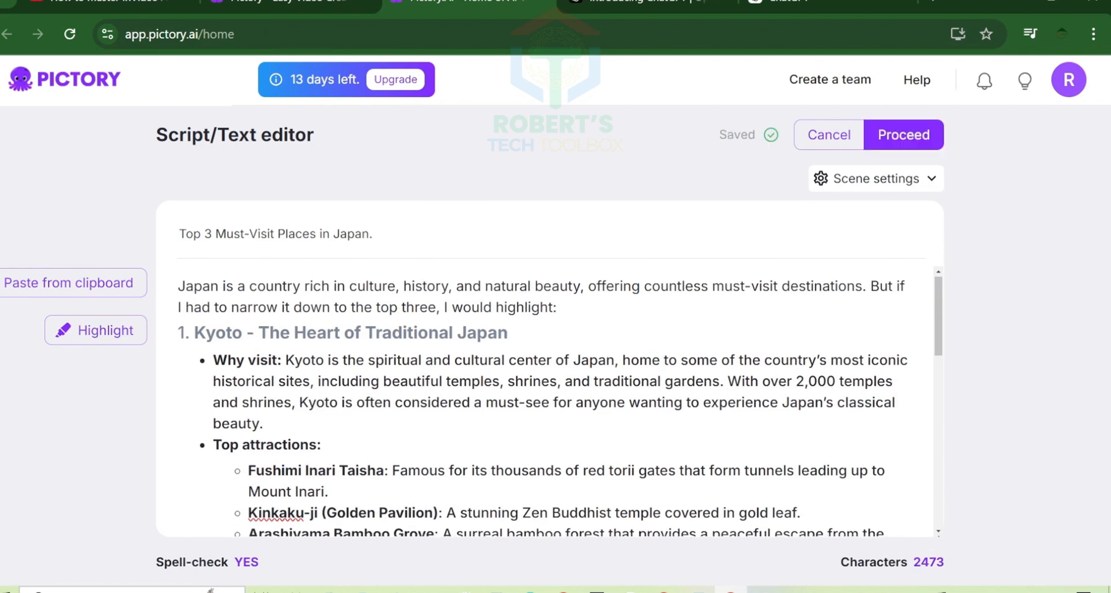
scroll(560, 400, down, 6)
scroll(560, 399, down, 3)
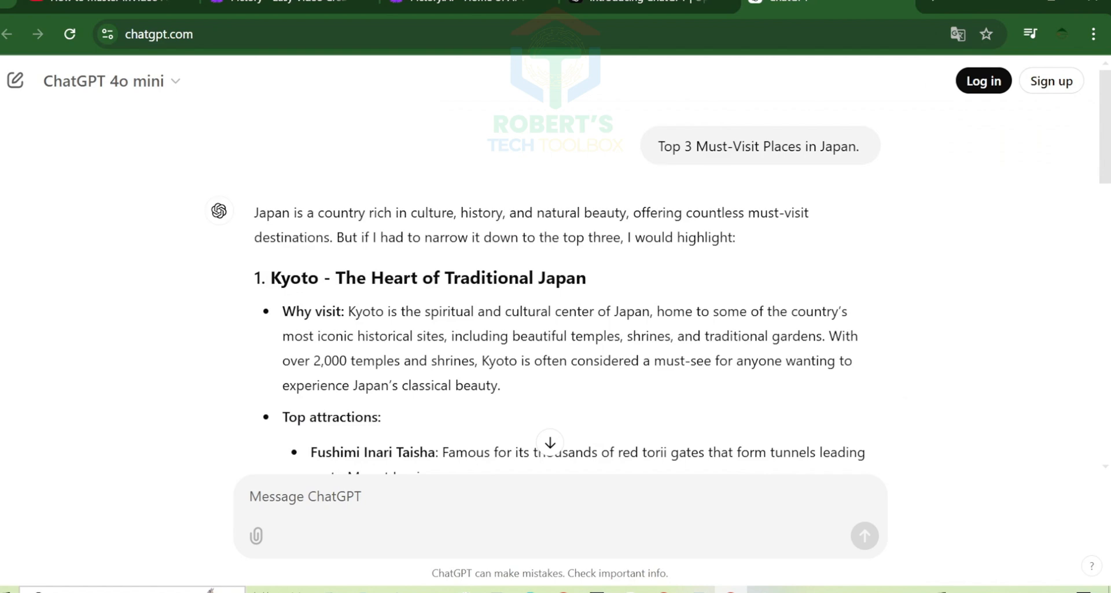
- Review ChatGPT's answer, examining its sections on each recommended destination down to the closing paragraph
drag(271, 279, 621, 281)
scroll(621, 281, down, 4)
drag(273, 332, 596, 335)
scroll(588, 337, down, 4)
drag(285, 328, 720, 355)
scroll(720, 354, down, 5)
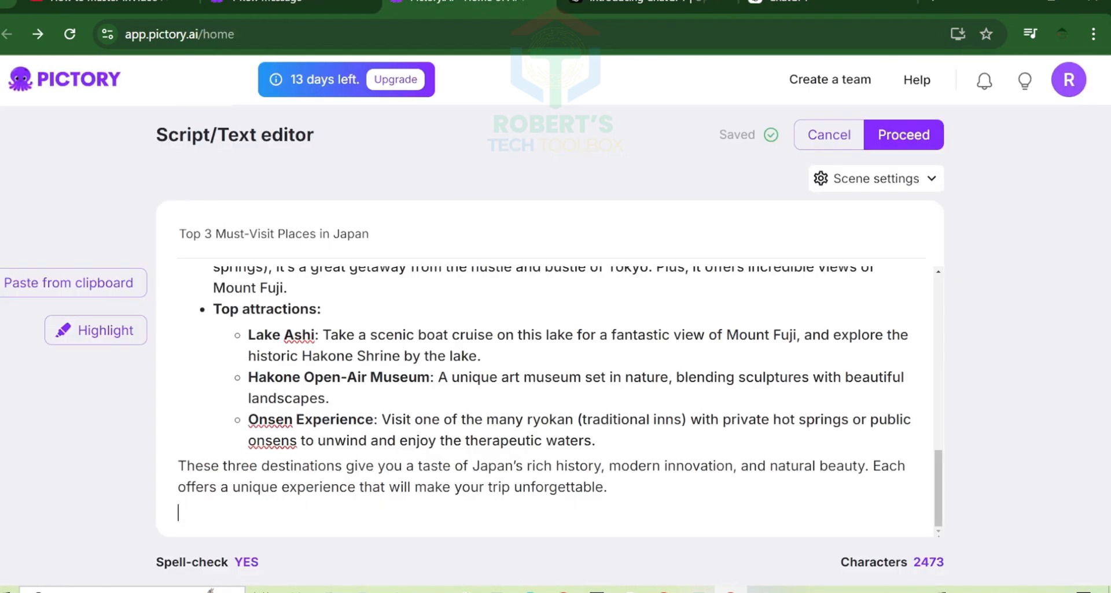
- Start a new line after the script's "will make your trip unforgettable." paragraph and proceed to the storyboard
scroll(550, 376, down, 1)
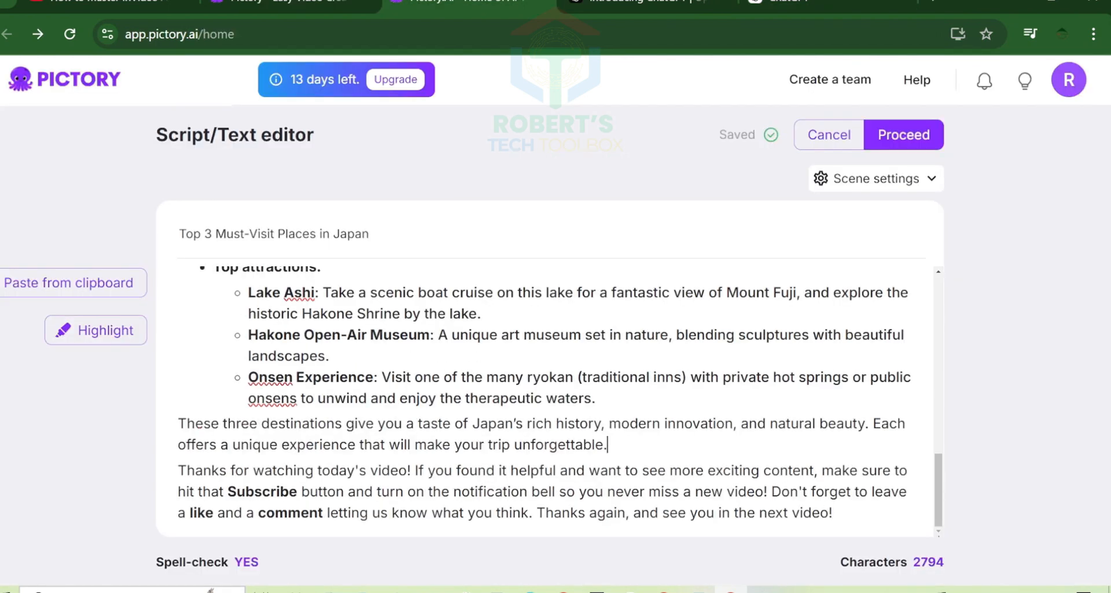
key(Return)
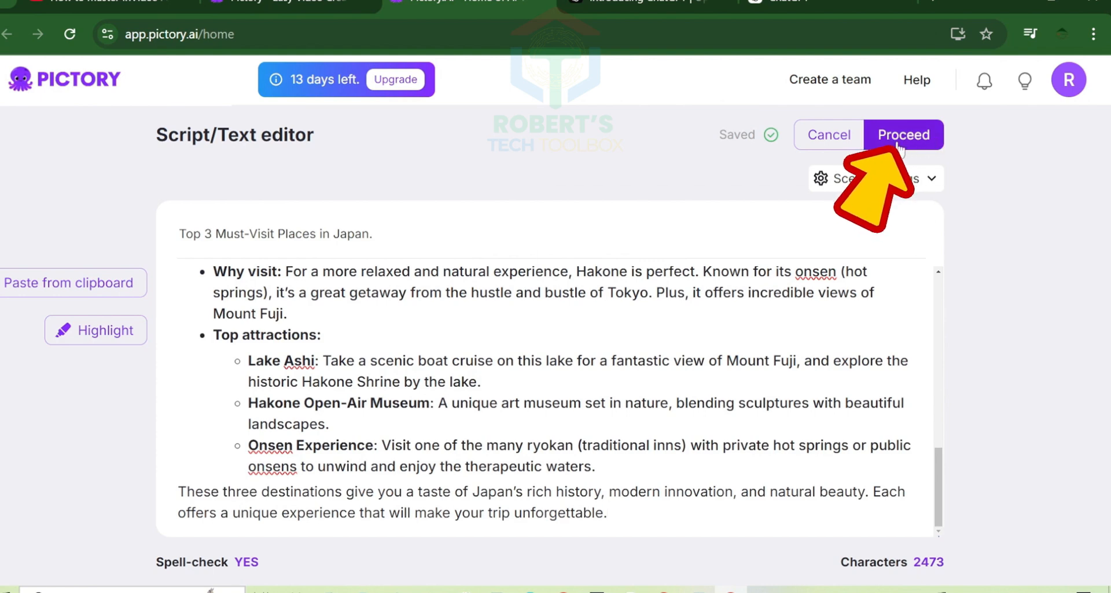
click(899, 139)
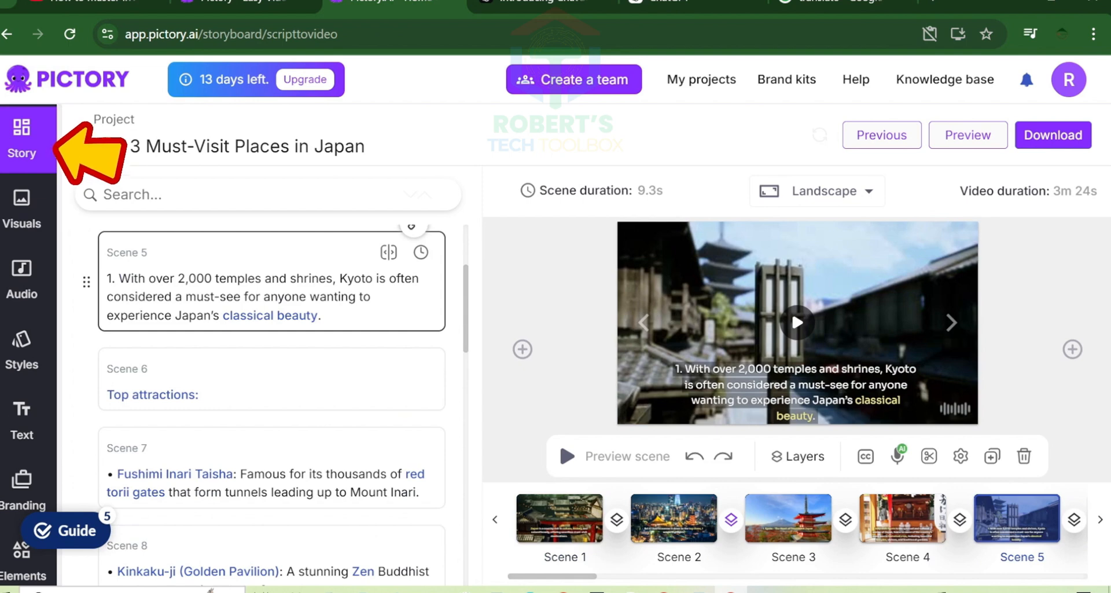
- Try to remove the leading "1." from Scene 5's text, and bring up Scene 1
key(BackSpace)
key(BackSpace)
key(BackSpace)
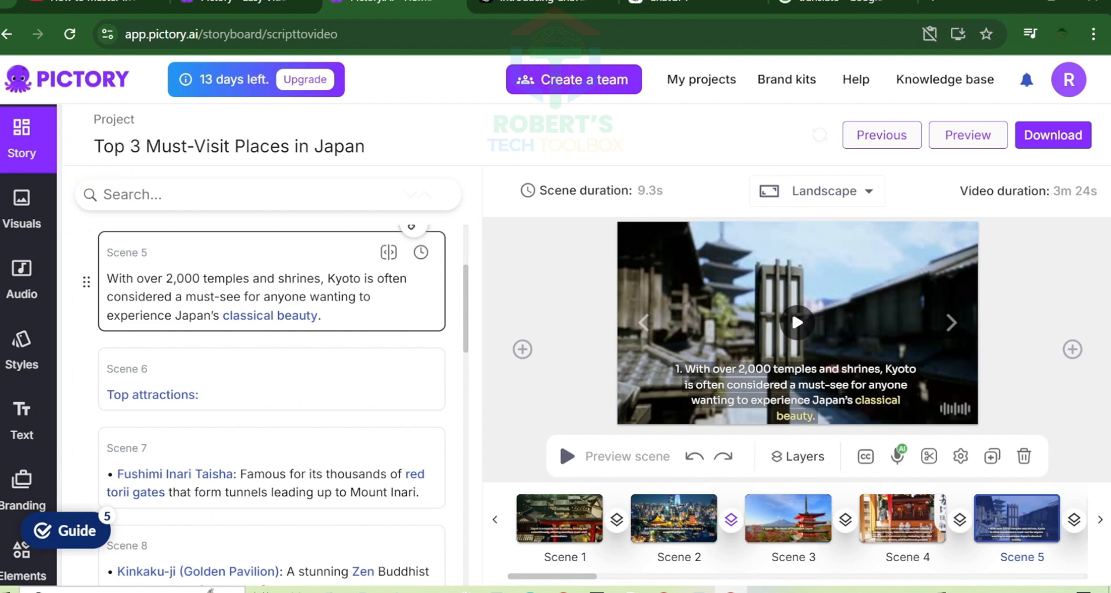
scroll(174, 379, down, 20)
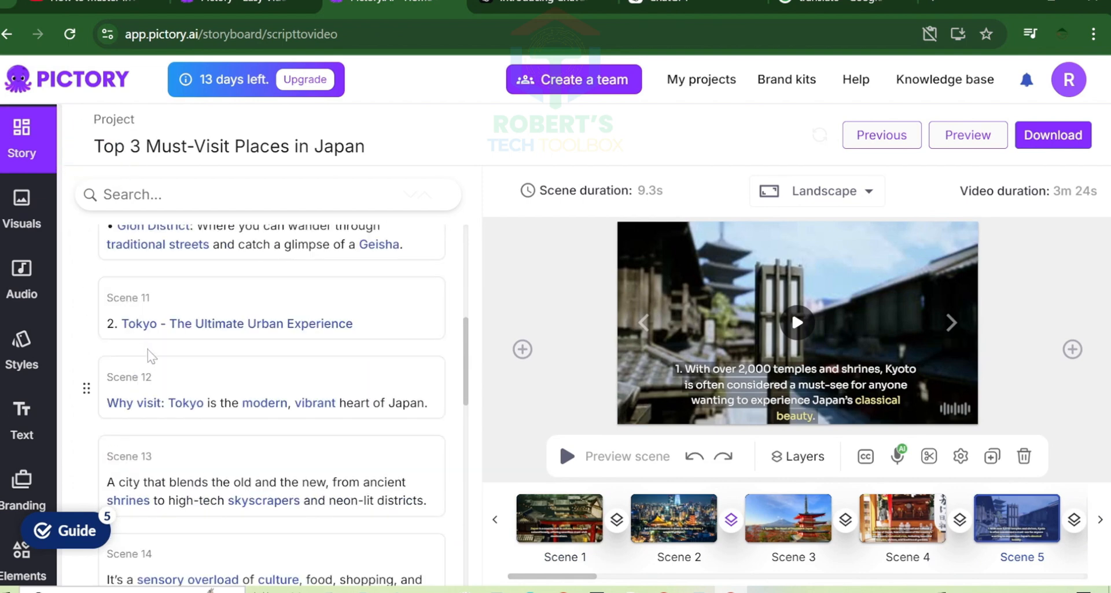
scroll(214, 389, down, 10)
click(566, 524)
scroll(303, 409, down, 12)
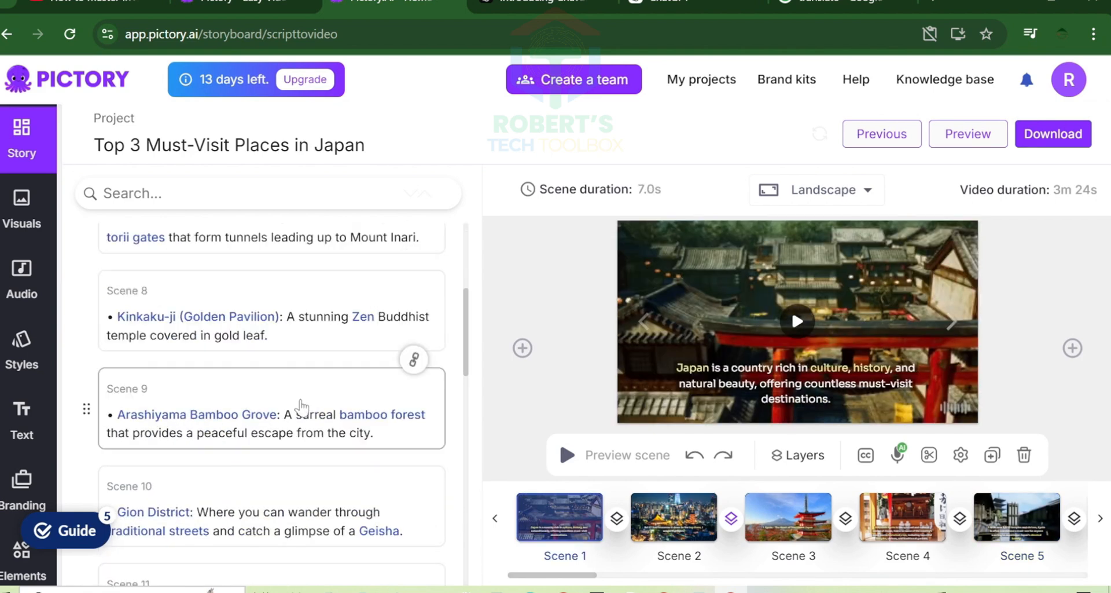
- Return to Scene 5 and delete the "1." numbering before "With over 2,000 temples and shrines"
scroll(130, 359, up, 8)
click(123, 382)
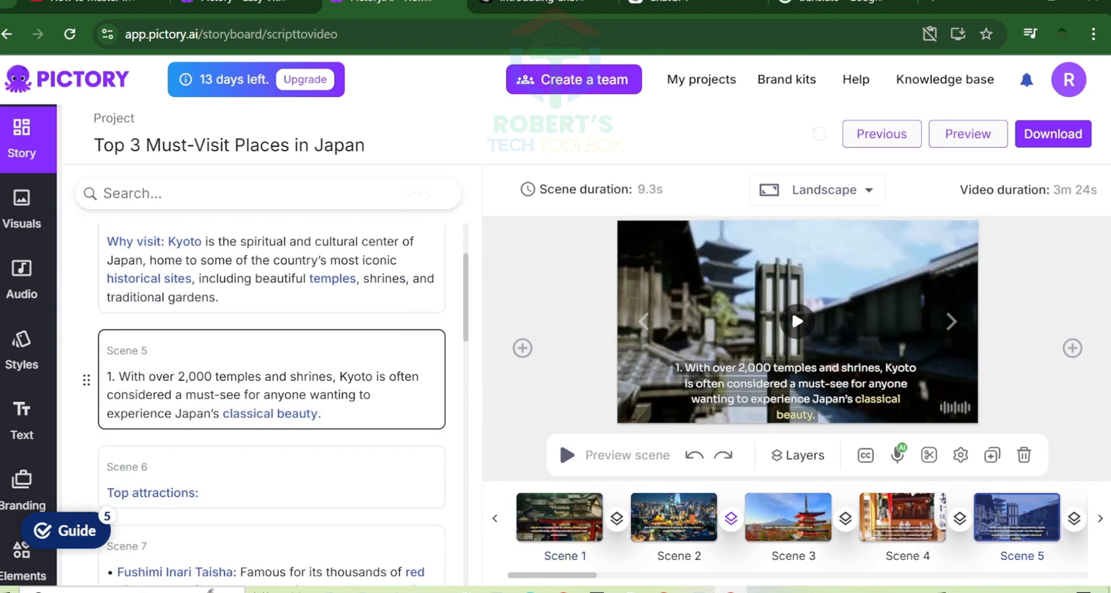
key(Delete)
key(Delete)
key(Delete)
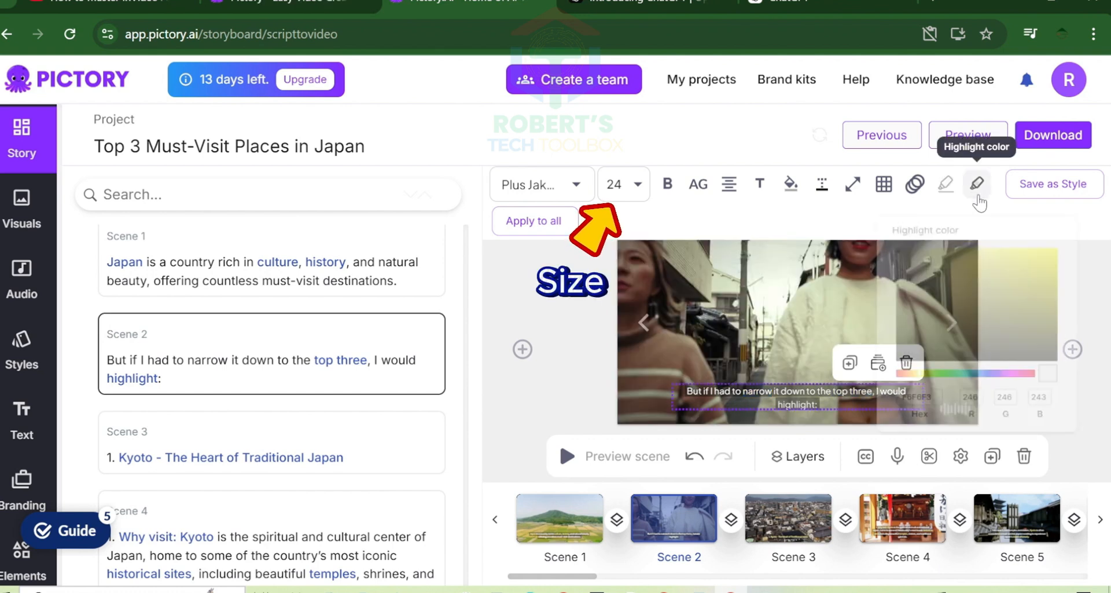
- Highlight the keywords in Scene 2's caption in pale yellow with the hex color F5F0A2
click(977, 184)
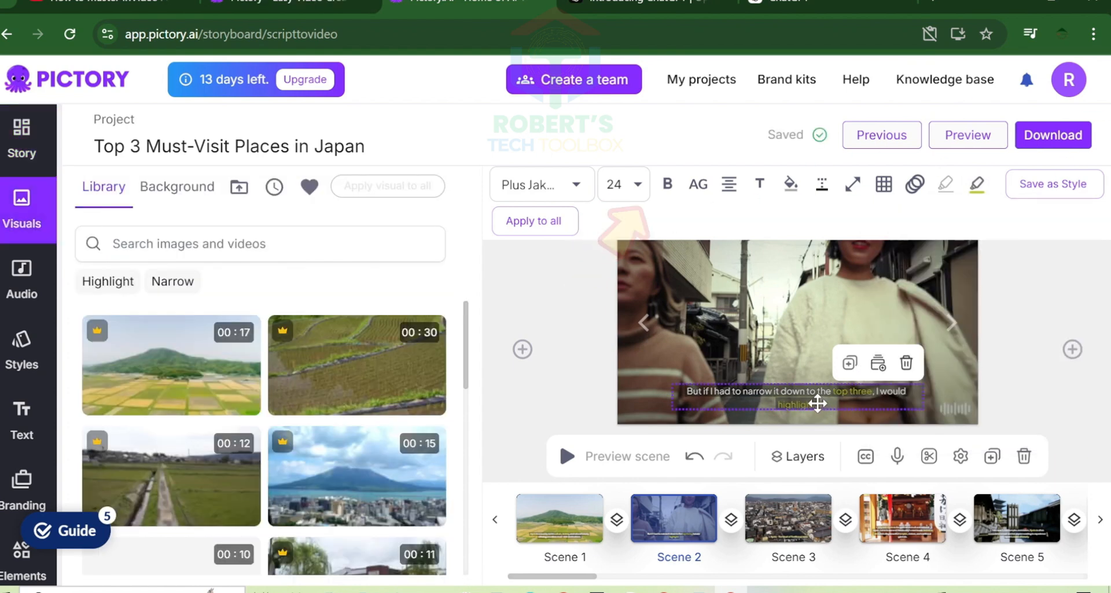
click(945, 184)
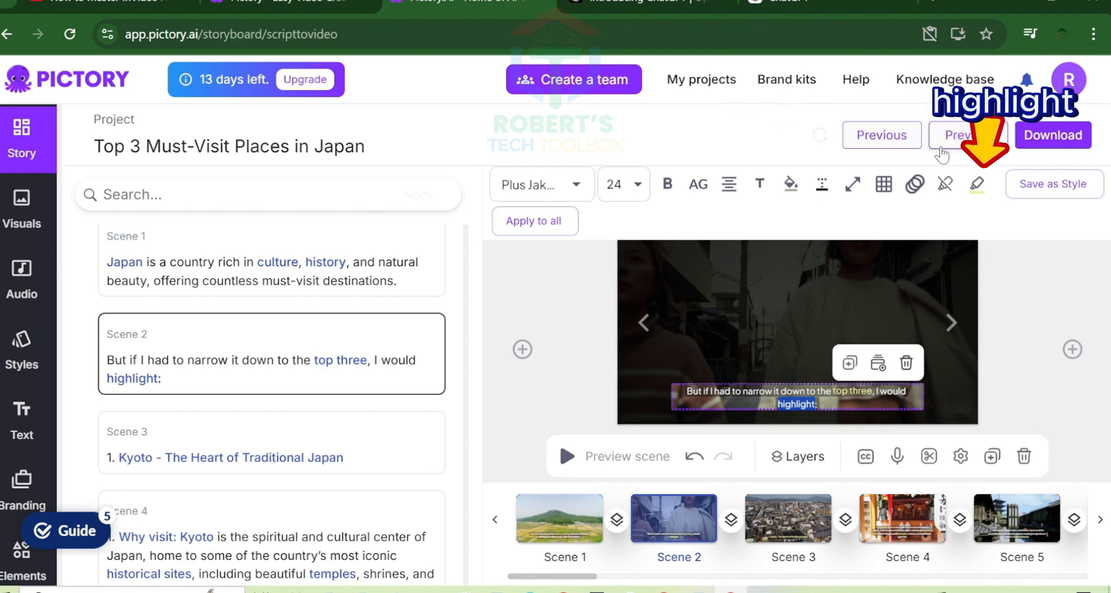
click(977, 183)
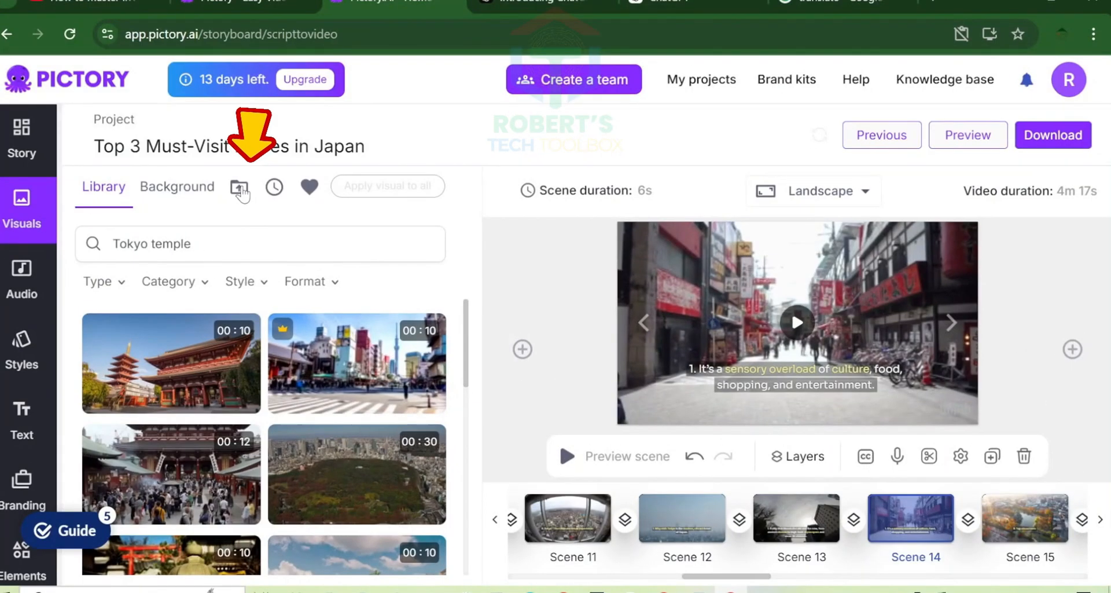
- Browse the computer for an image or video file to upload to the project's visuals
click(240, 188)
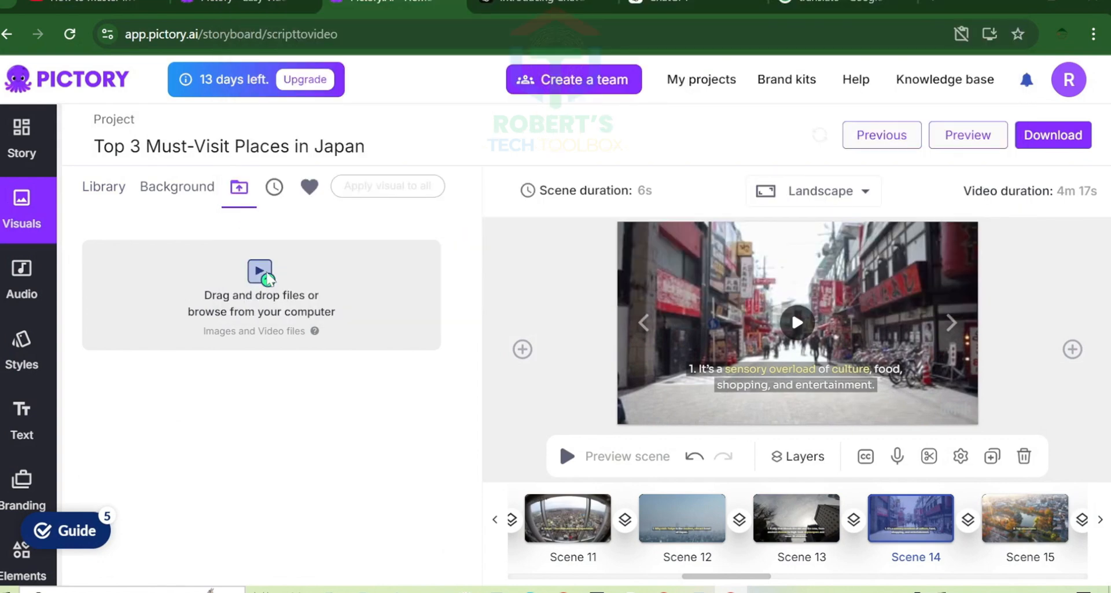
click(266, 278)
click(295, 85)
click(533, 127)
click(877, 302)
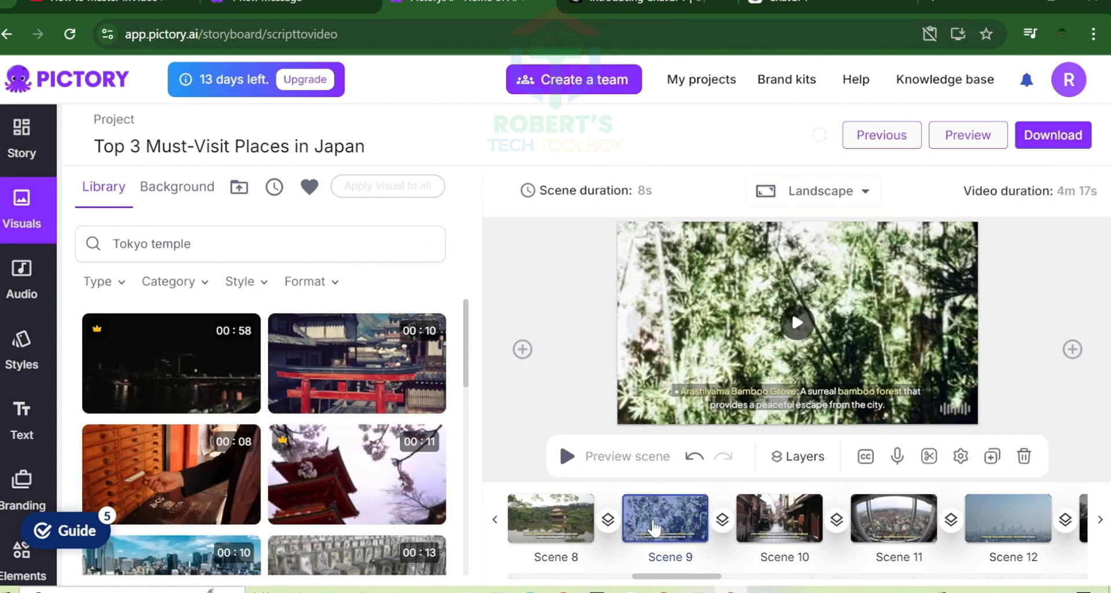
- Replace Scene 8's visual with the cherry blossom temple clip from the "Tokyo temple" results and play it
click(551, 517)
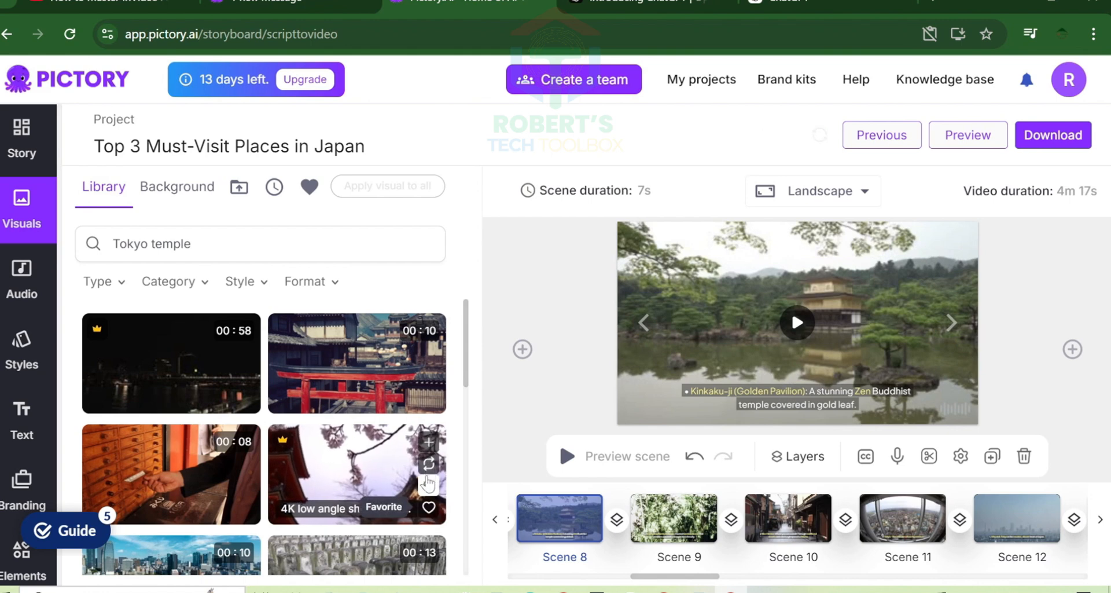
click(429, 464)
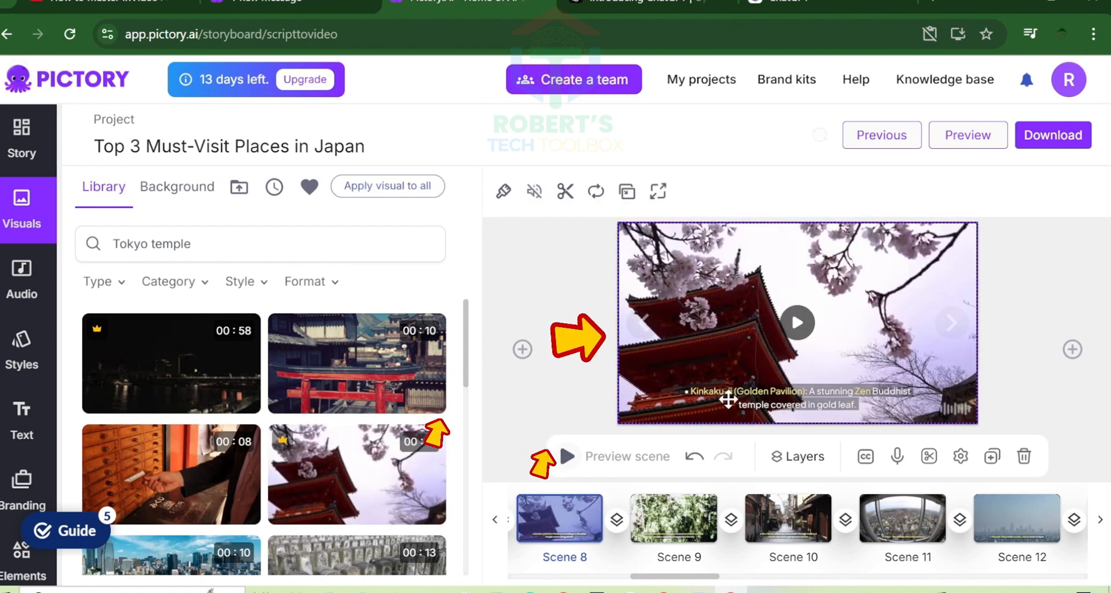
click(797, 324)
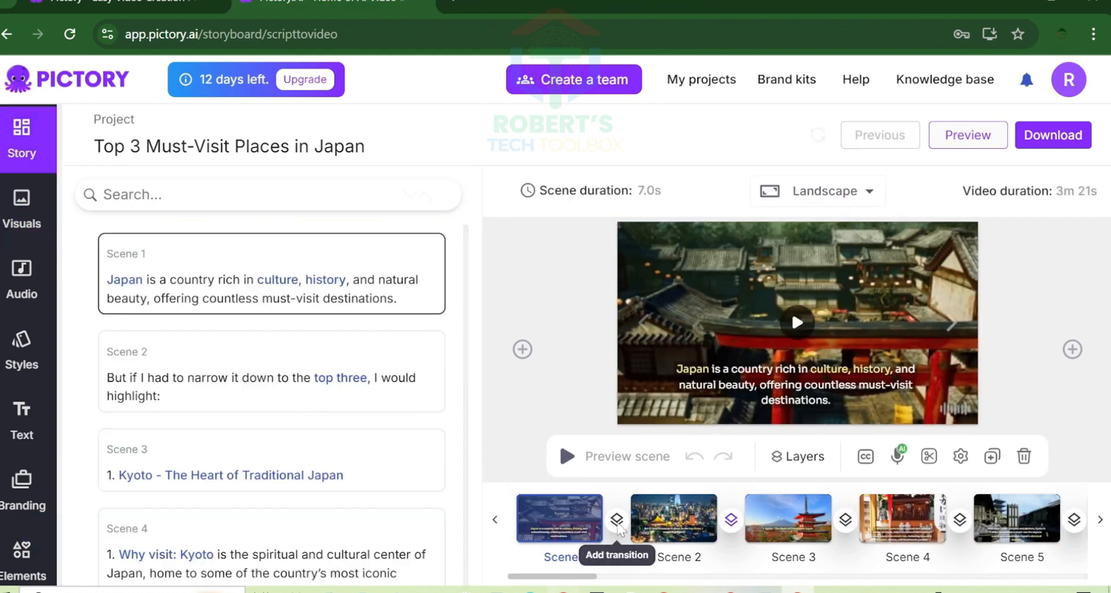
- Apply a transition between Scenes 1 and 2, and open the transition choices between Scenes 2 and 3
click(617, 519)
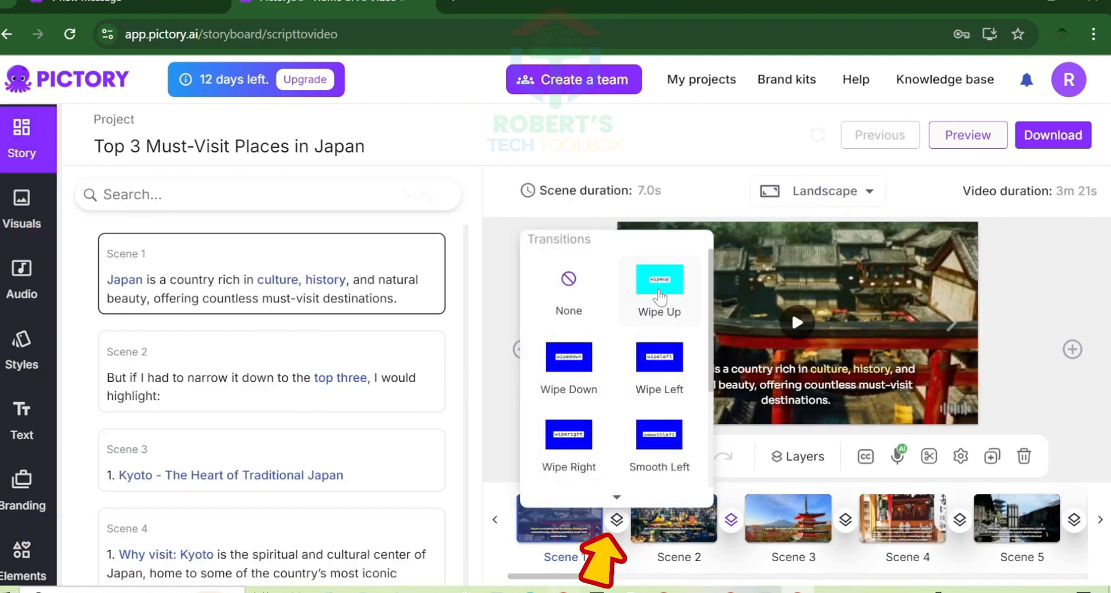
scroll(660, 370, down, 3)
click(576, 439)
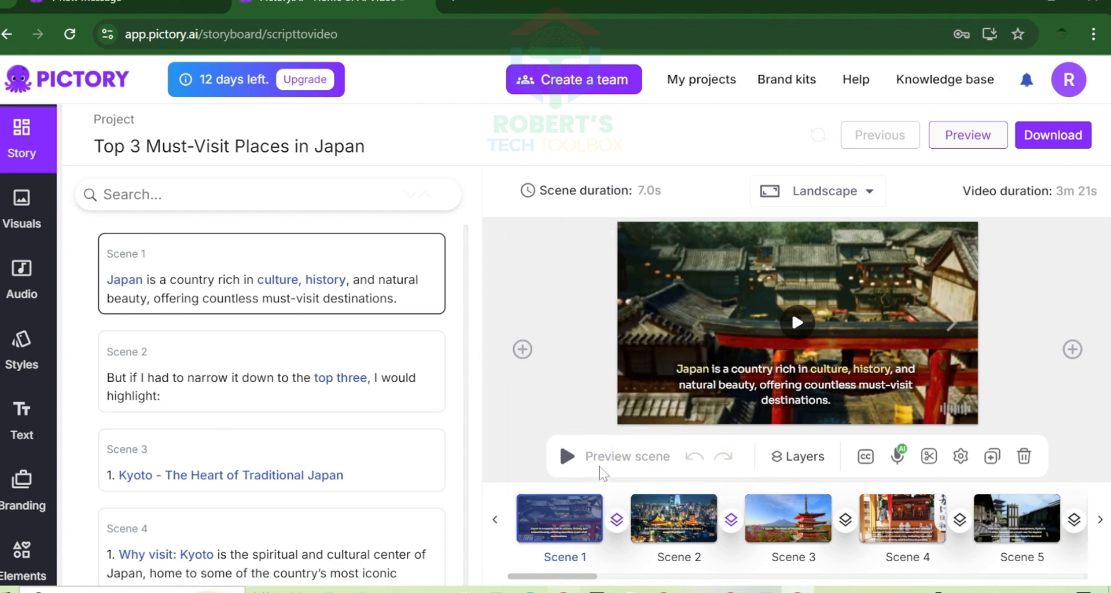
click(731, 520)
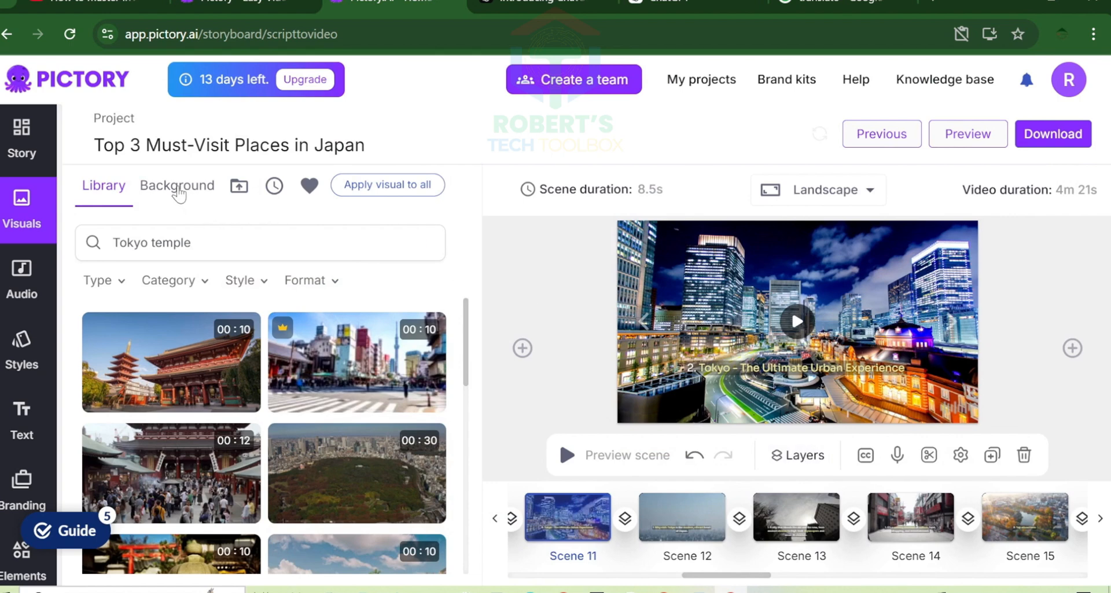
- Browse the background music tracks and play the applied track "Unravelling The Mystery"
click(26, 281)
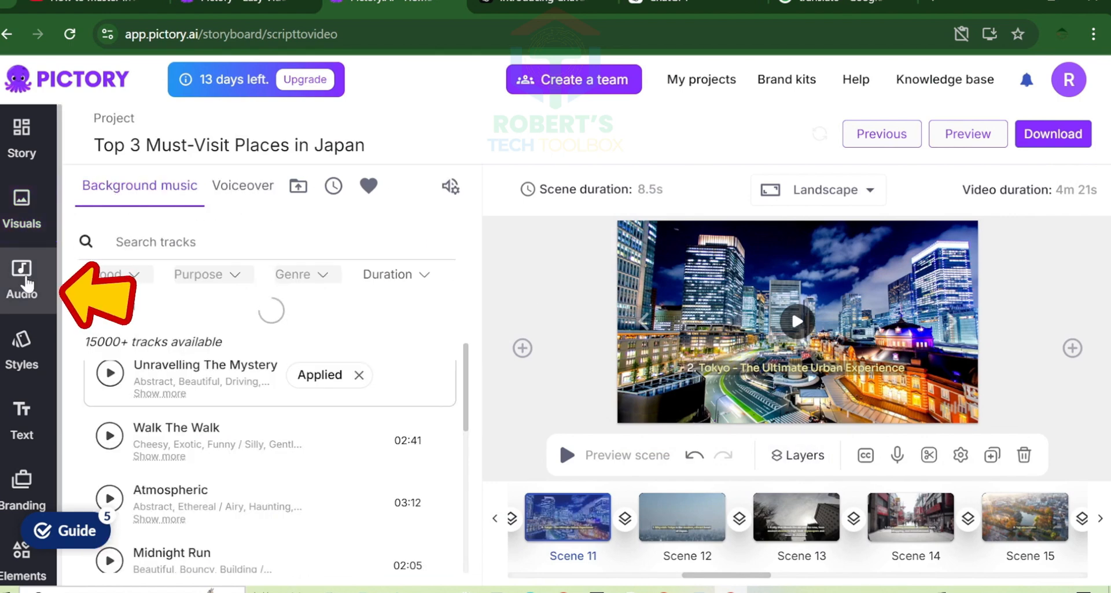
scroll(161, 386, down, 5)
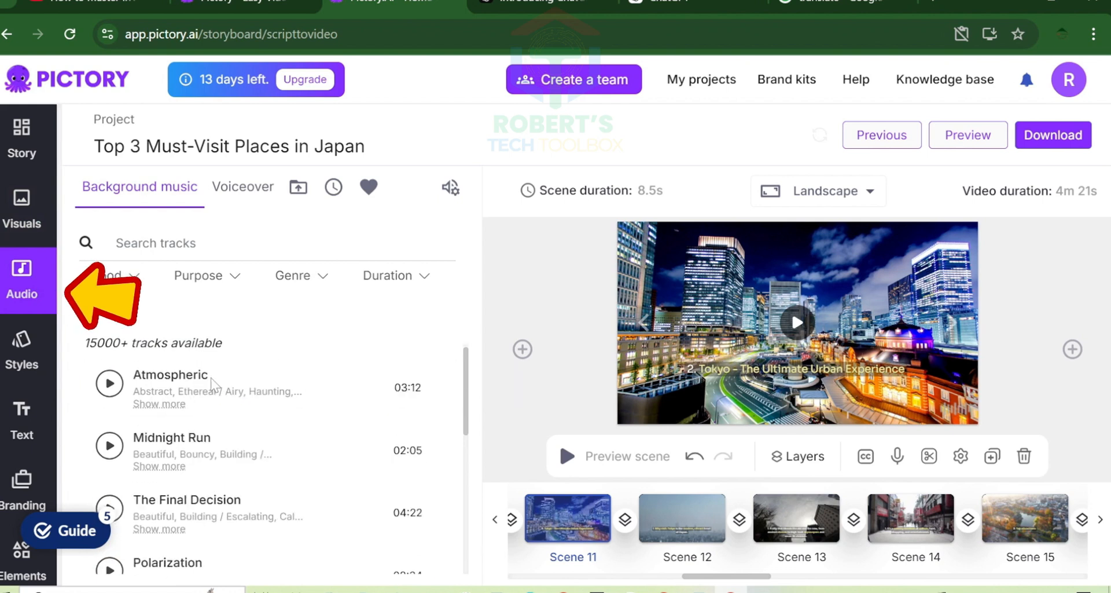
scroll(161, 386, up, 8)
click(118, 377)
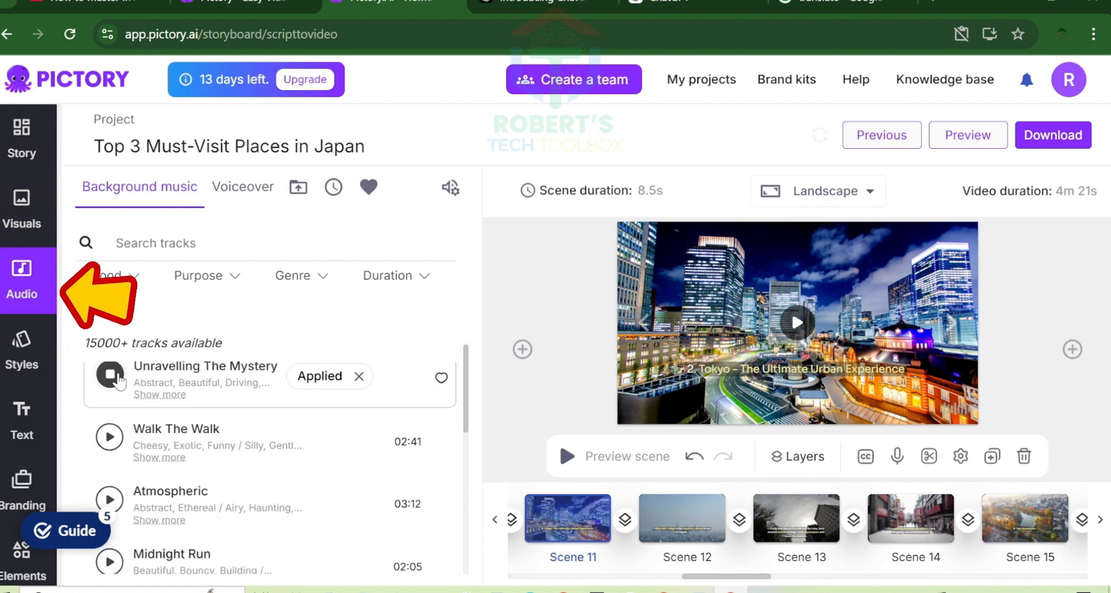
- Filter the background music by the moods Sweet / Warm, Beautiful and Romantic
click(110, 275)
scroll(141, 395, down, 5)
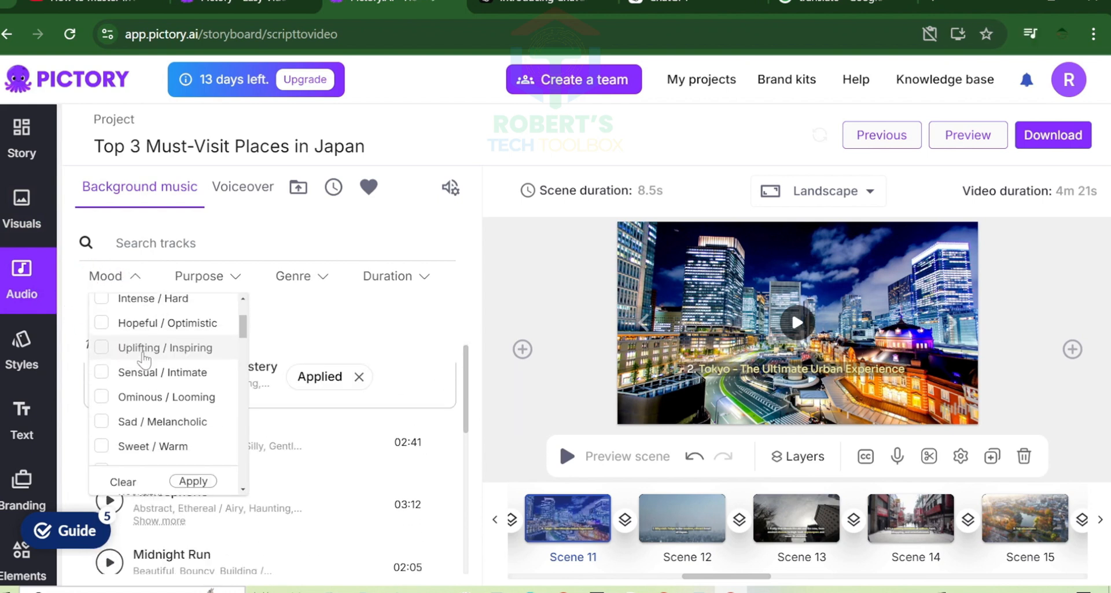
click(139, 388)
scroll(177, 388, down, 2)
click(104, 343)
scroll(103, 346, down, 1)
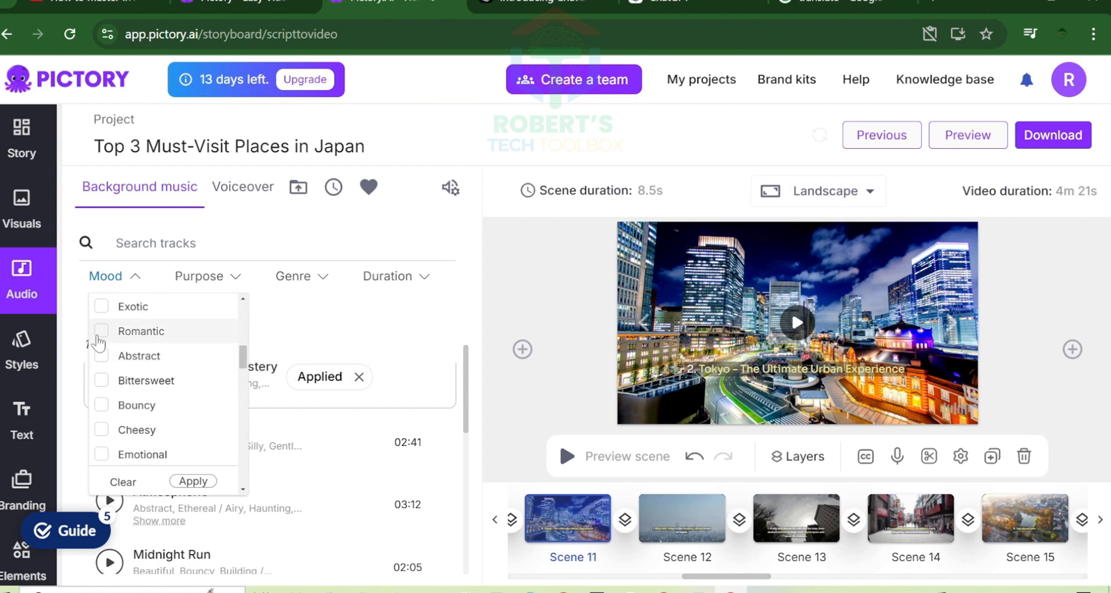
click(99, 335)
click(193, 481)
- Look through the purpose, genre and duration filter options for the background music
click(231, 276)
scroll(232, 394, down, 10)
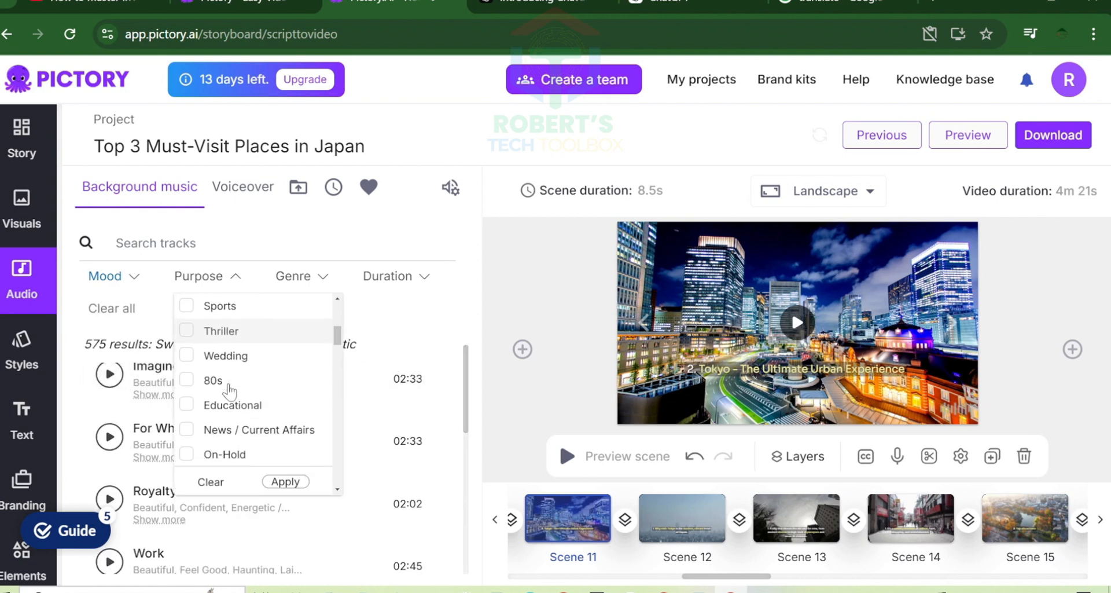
scroll(240, 391, down, 12)
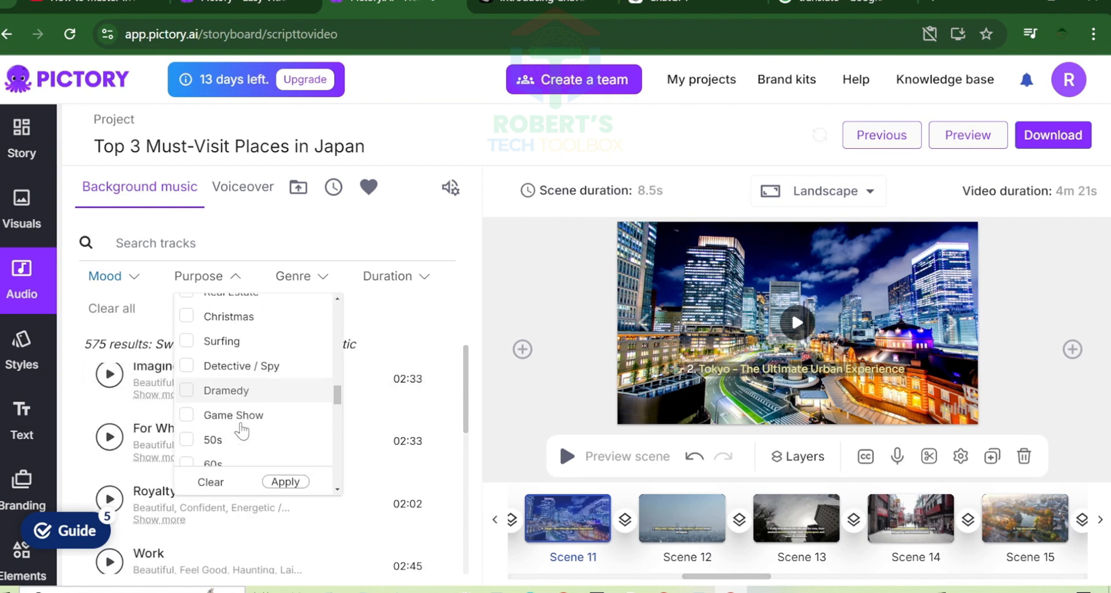
click(293, 276)
scroll(377, 400, down, 15)
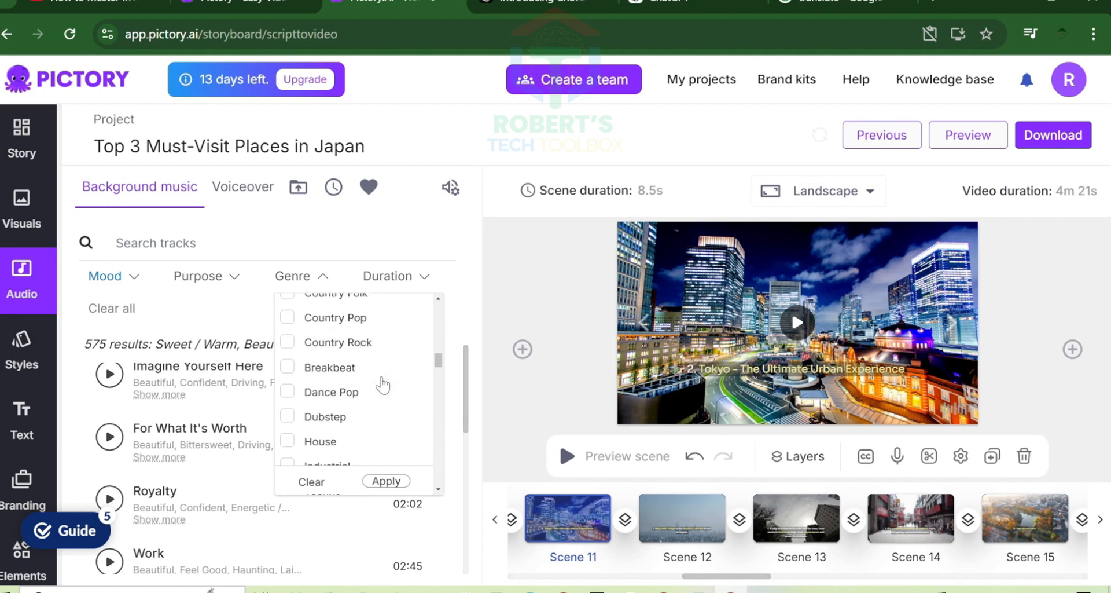
scroll(399, 367, up, 12)
click(422, 277)
click(429, 277)
- Play samples from the mood-filtered background music, including "Royalty" and "Sentient"
scroll(232, 435, down, 1)
click(110, 428)
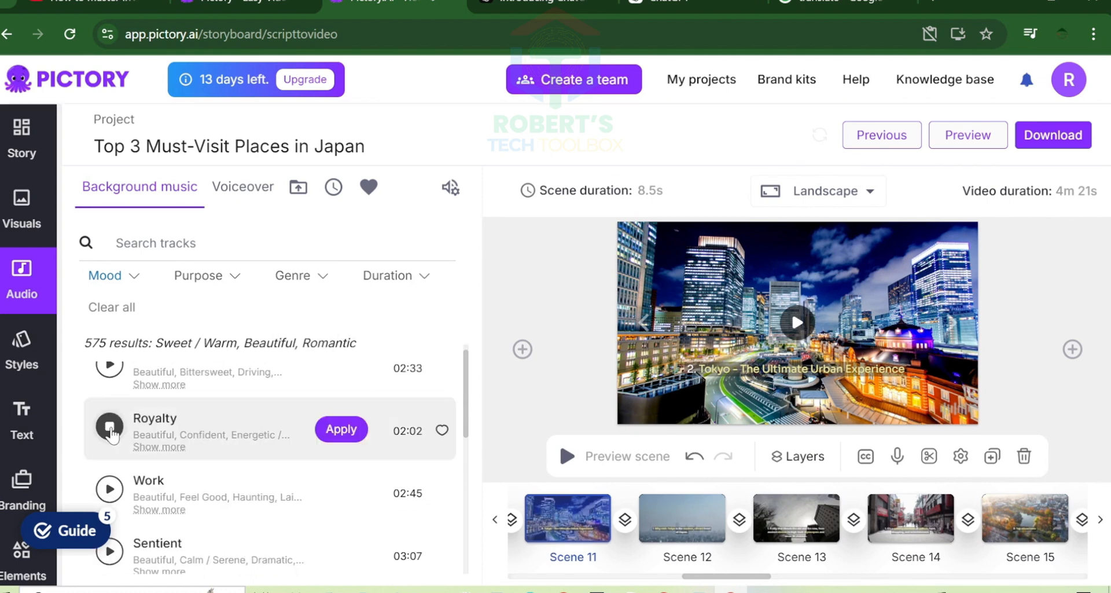
scroll(140, 423, down, 1)
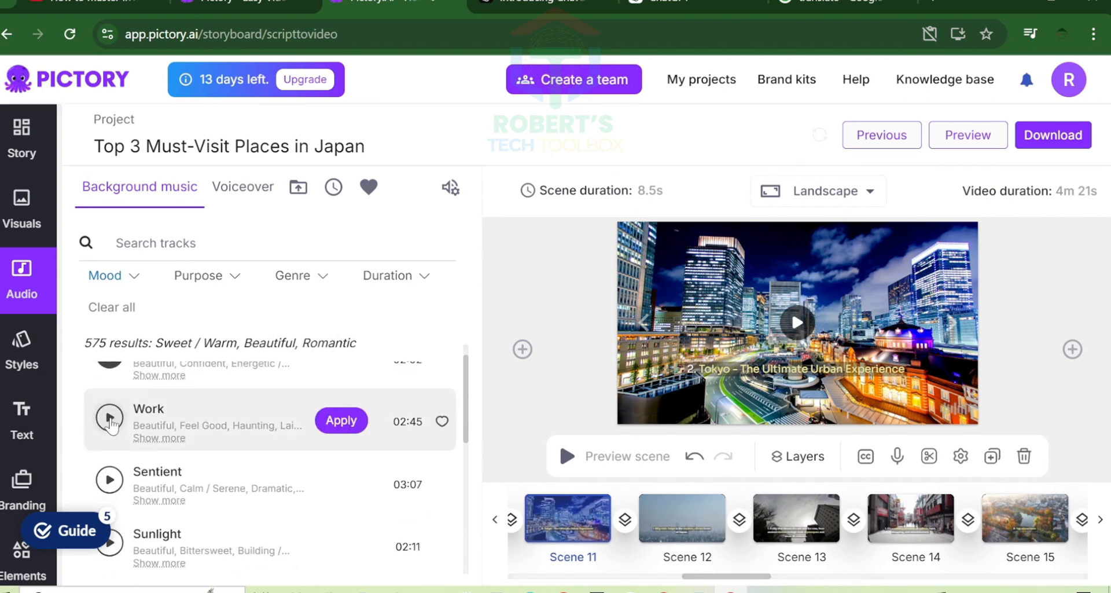
scroll(115, 434, down, 1)
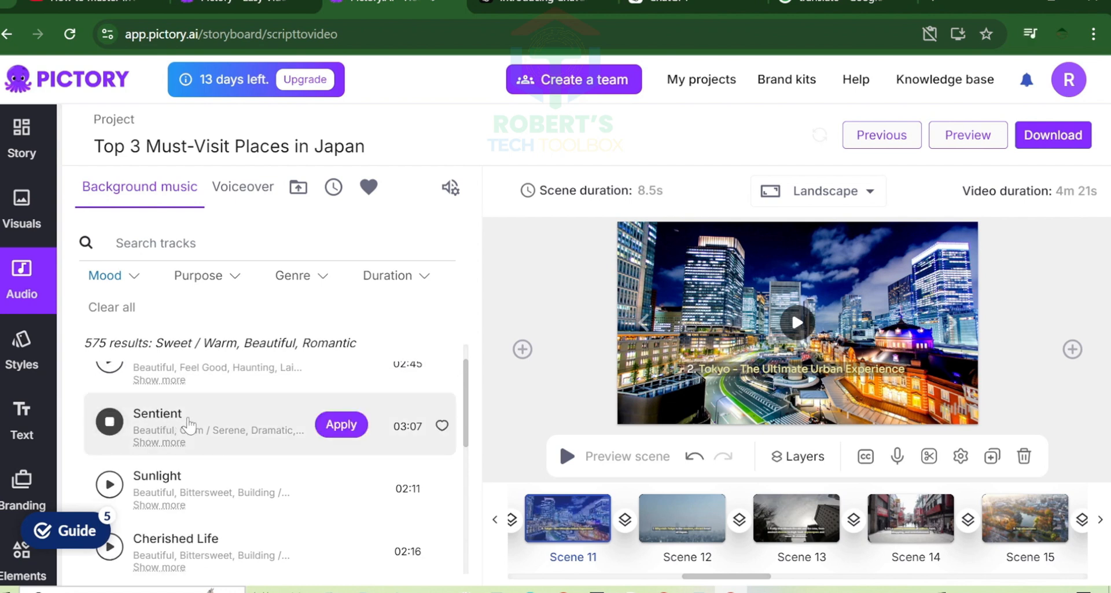
scroll(186, 424, down, 1)
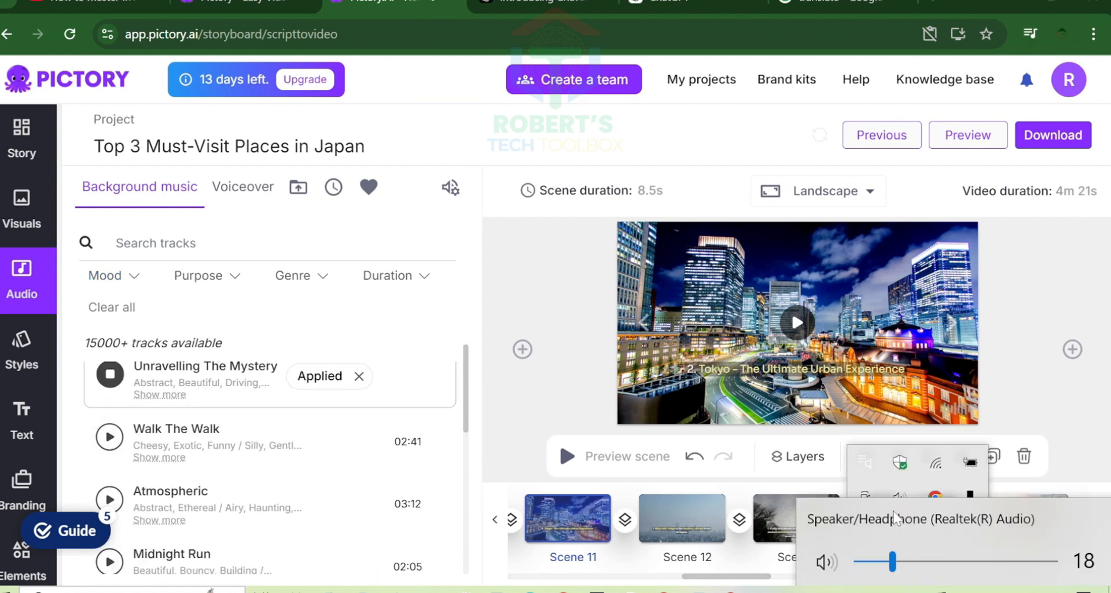
- Dismiss the insert-scene choices and play the background tracks "Midnight Run" and "The Final Decision"
click(563, 326)
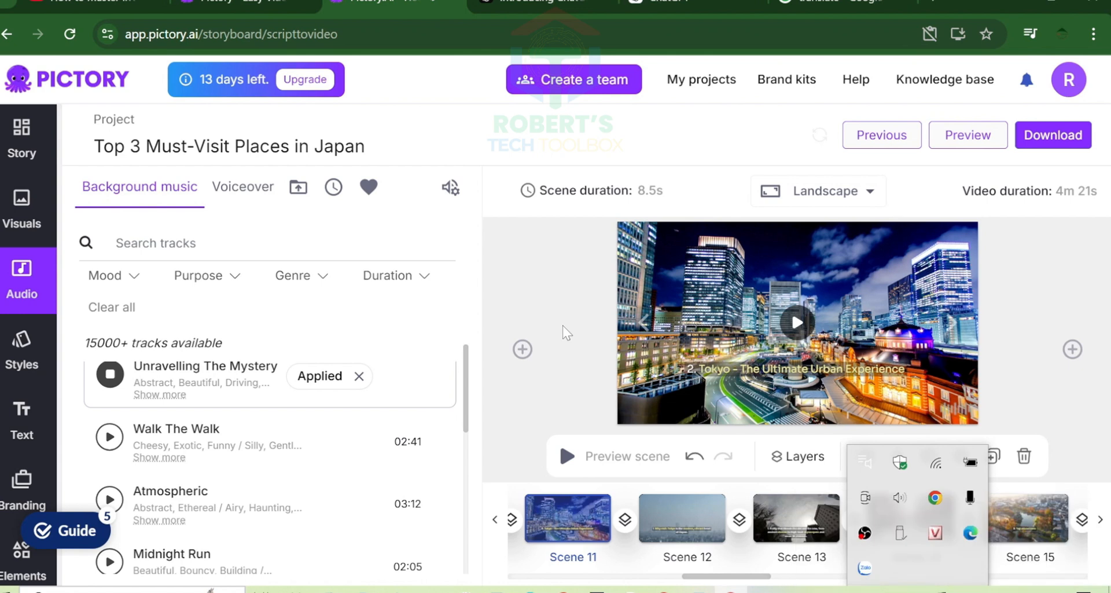
click(1018, 294)
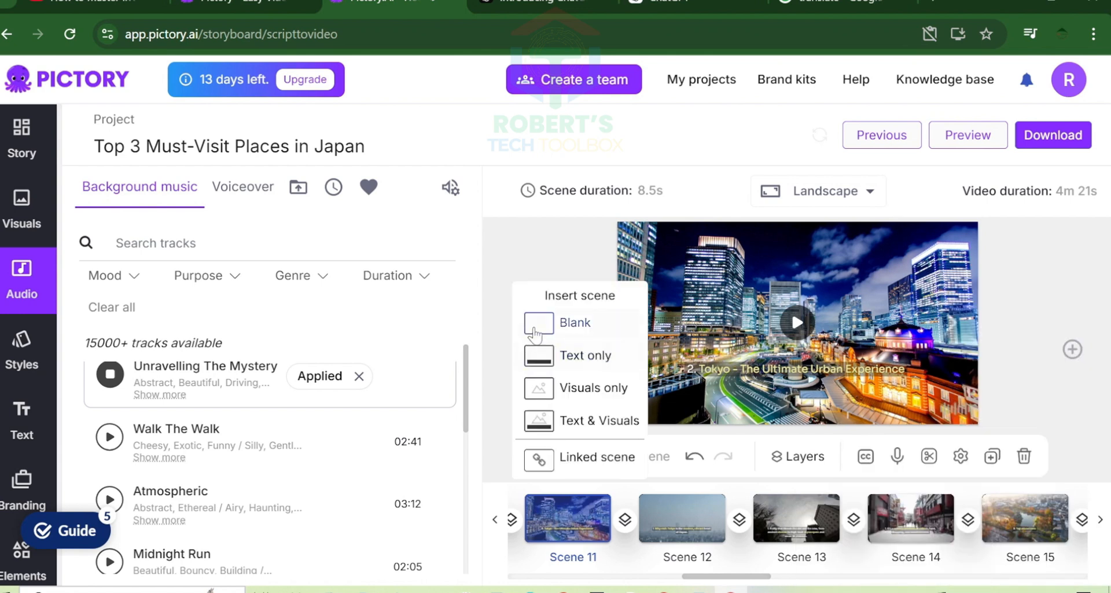
scroll(103, 405, down, 3)
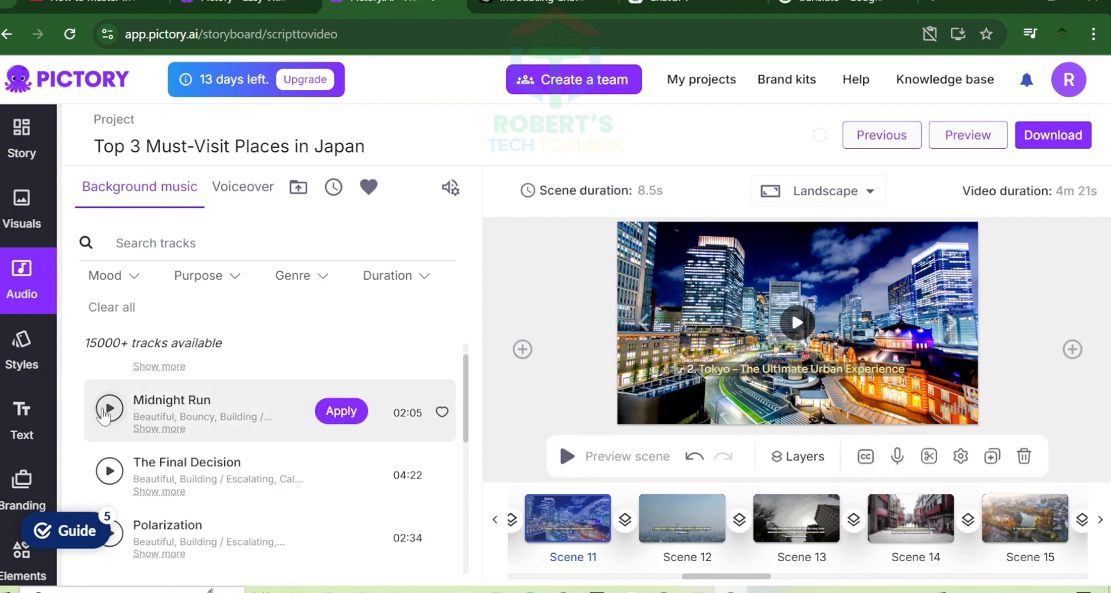
click(109, 408)
scroll(111, 422, down, 1)
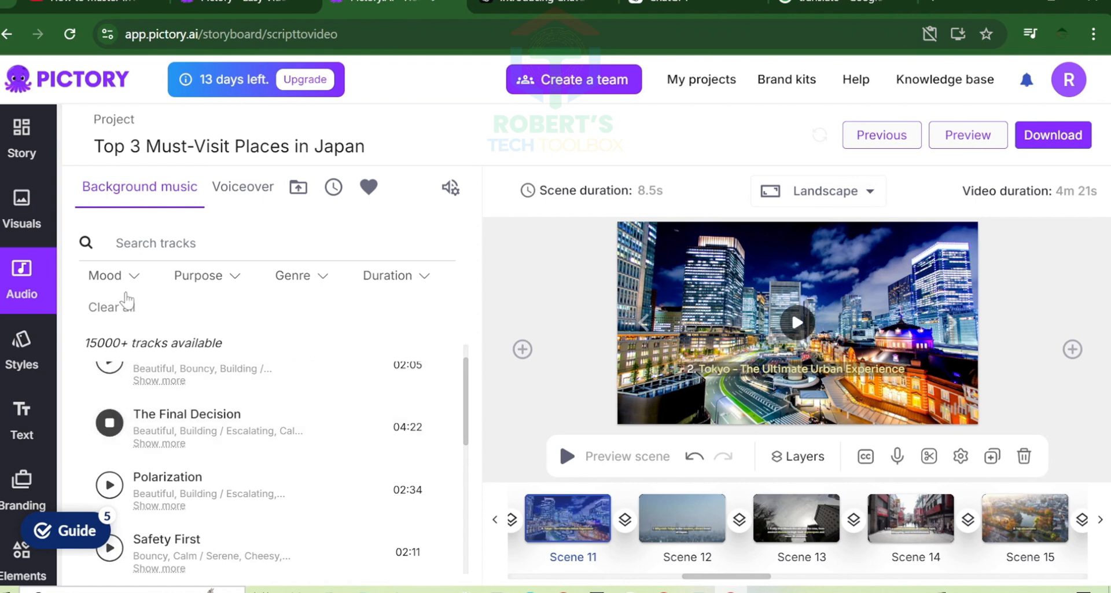
- Check the music duration filter and play the track "For What It's Worth"
click(430, 278)
click(430, 280)
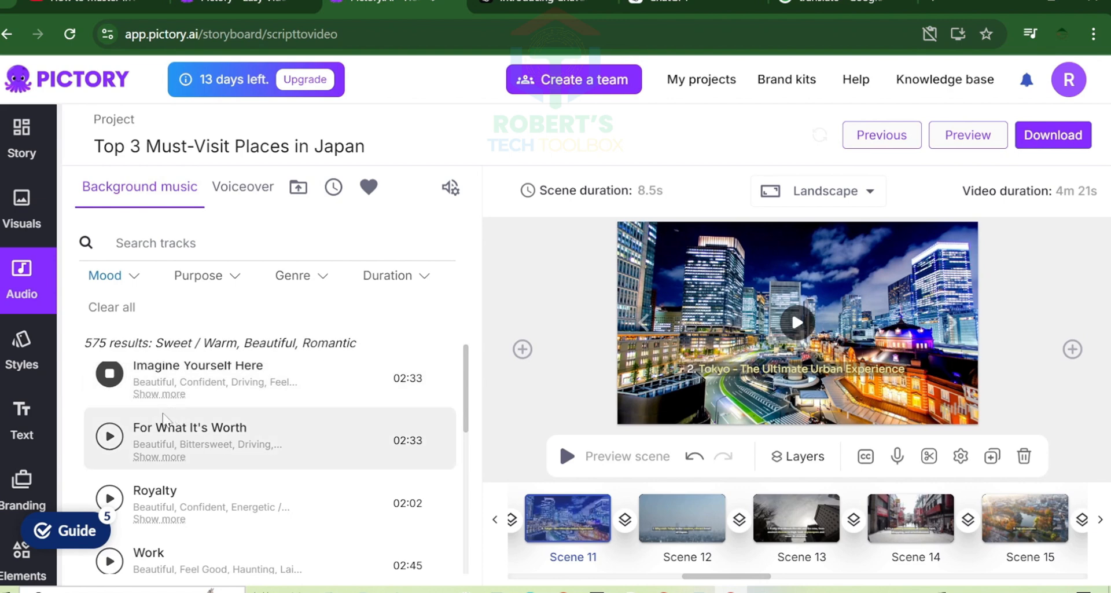
click(110, 436)
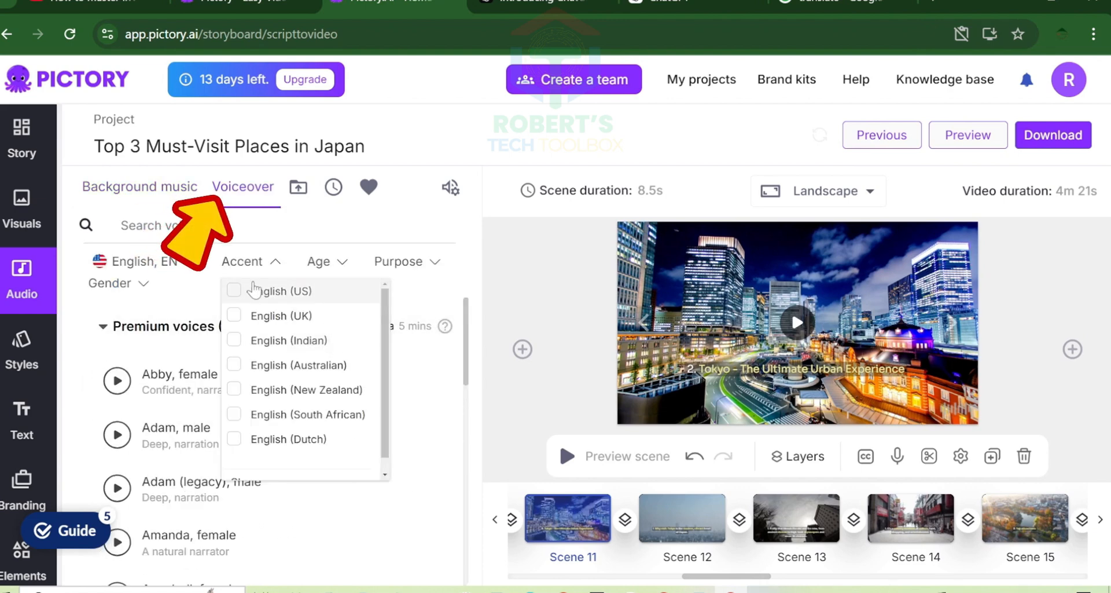
- Filter the English voiceover voices by the English (US) accent and the Young and Middle aged age groups
click(277, 264)
click(278, 264)
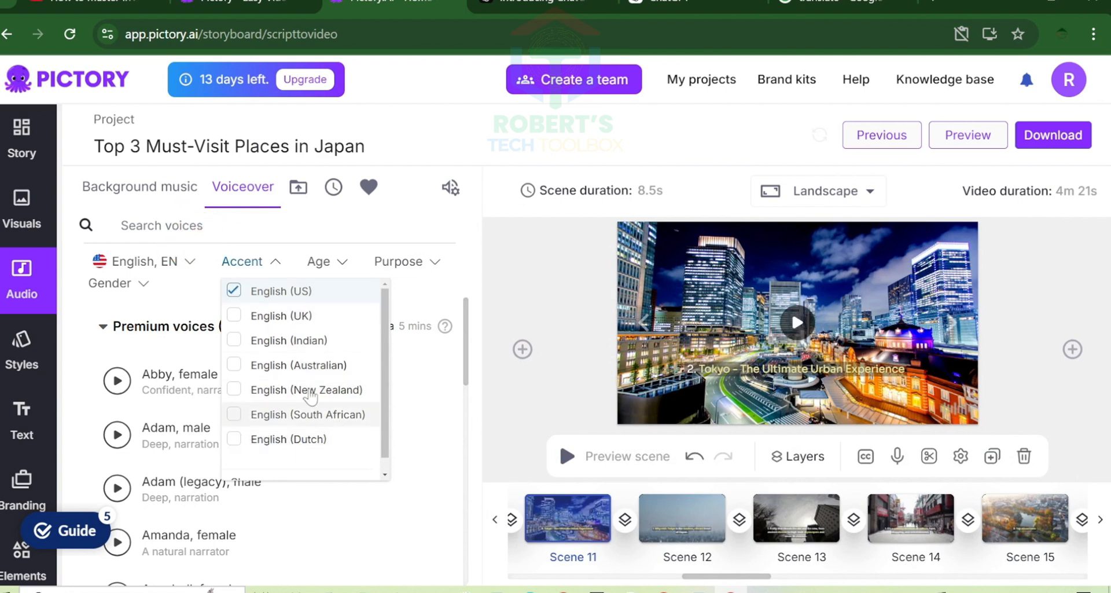
click(337, 264)
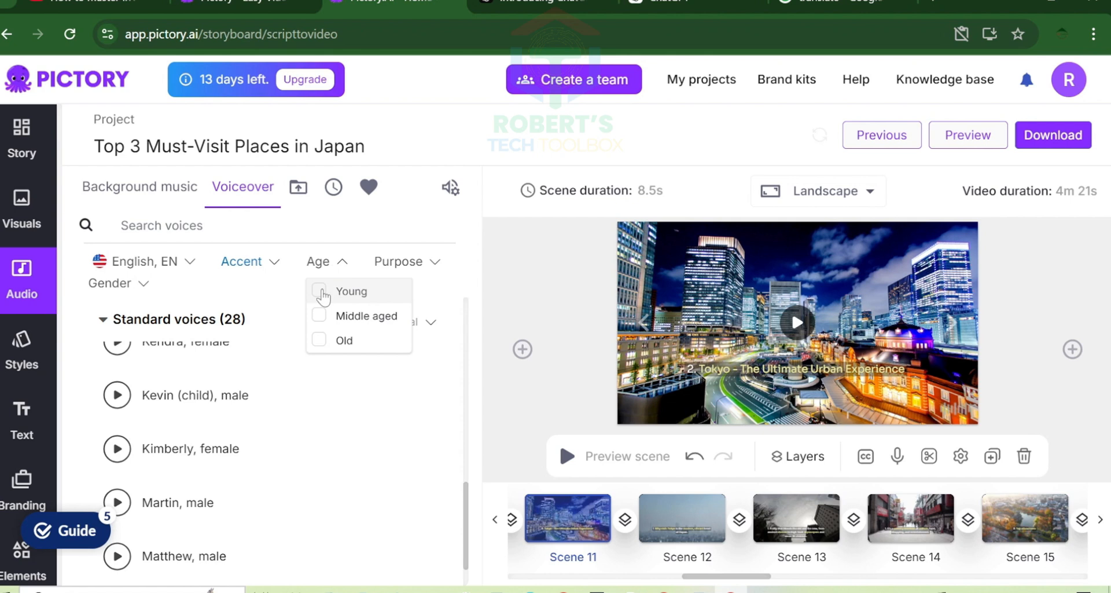
click(319, 291)
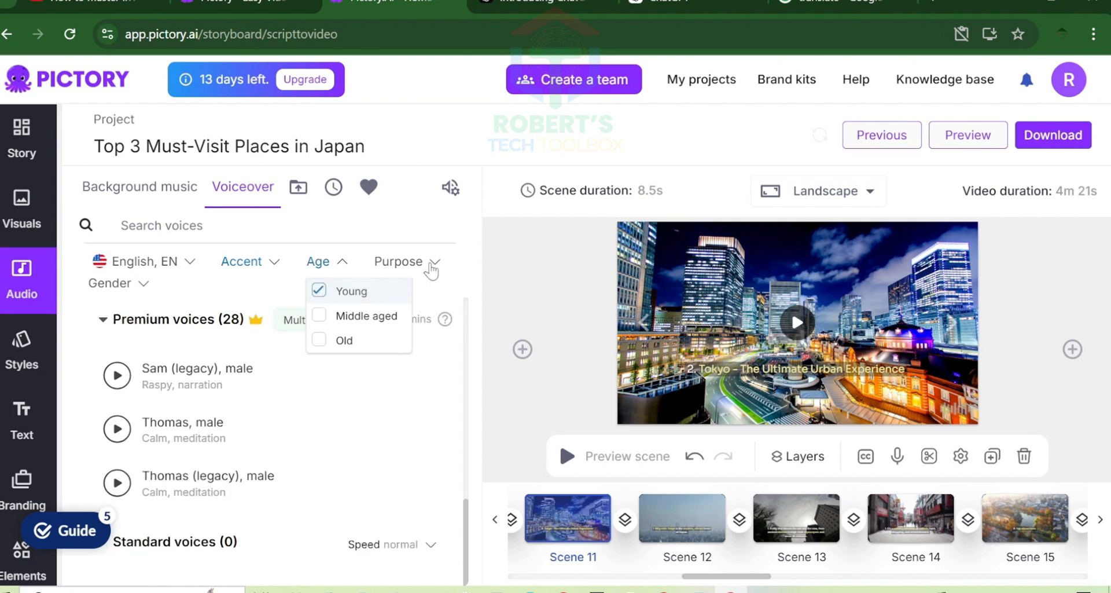
click(433, 263)
click(341, 264)
click(318, 319)
- Play the premium voice samples Adam (legacy) and Djano from the filtered list
scroll(127, 401, up, 5)
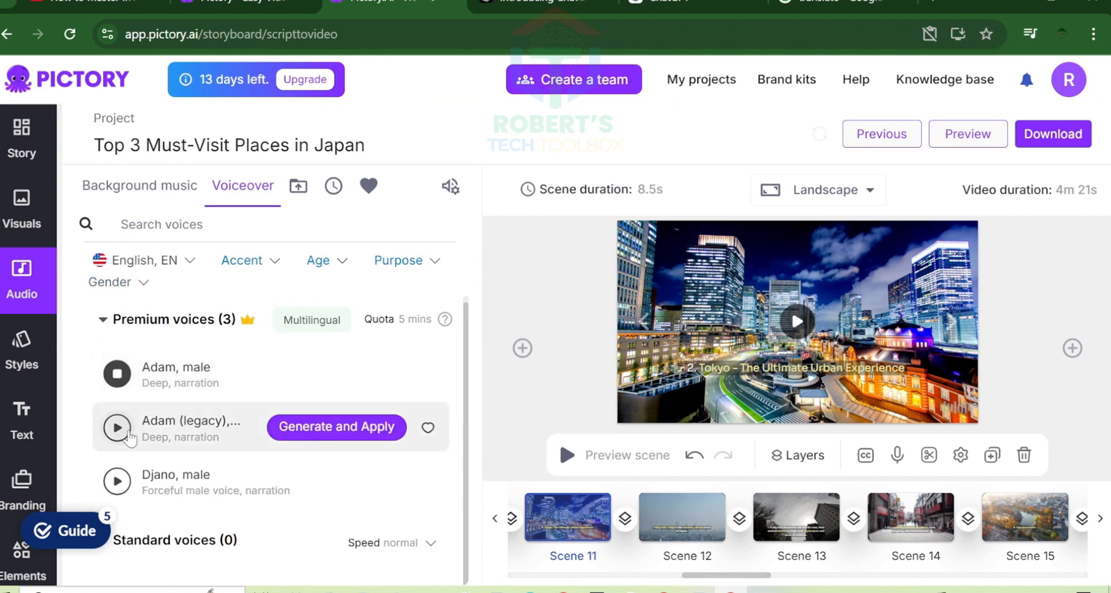
click(118, 429)
click(117, 482)
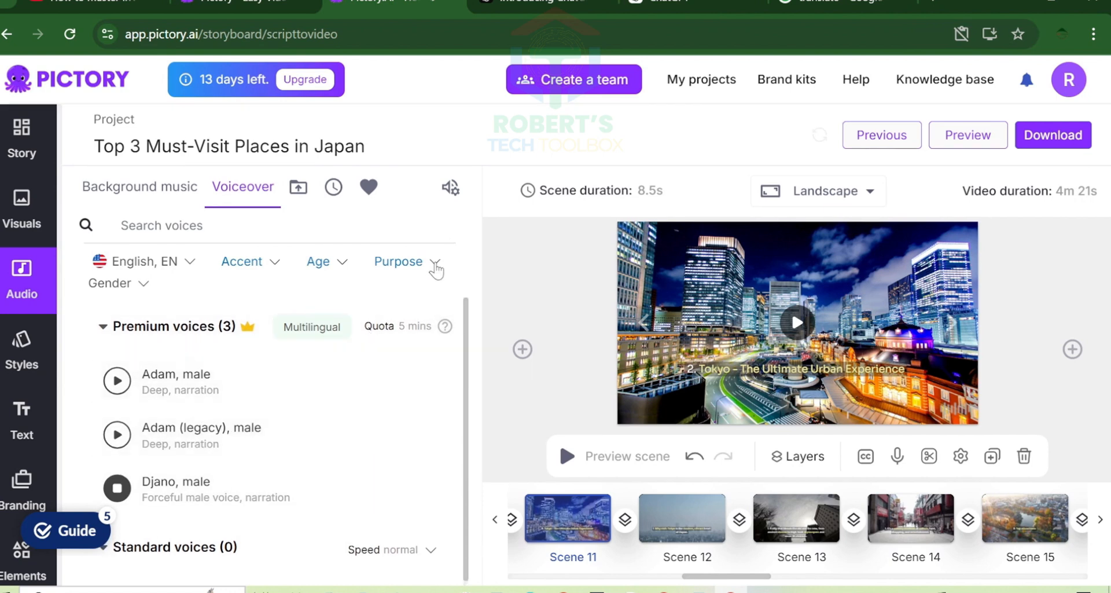
- Change the voice purpose filter and play premium voice samples, including Arnold, Arnold (legacy) and Callum
click(436, 262)
click(389, 318)
mouse_move(119, 440)
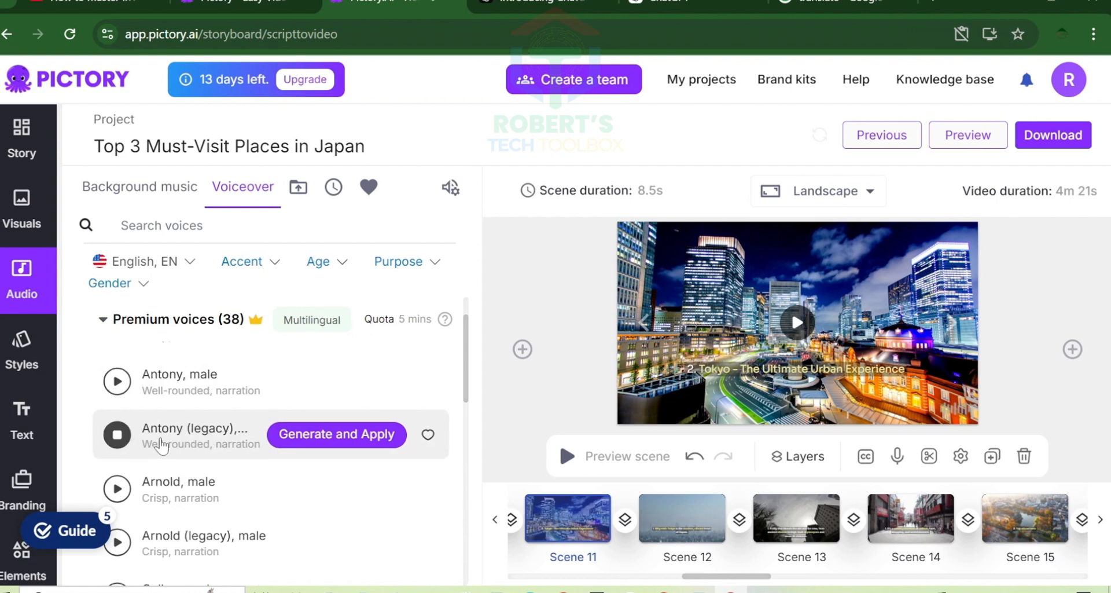
scroll(118, 416, down, 1)
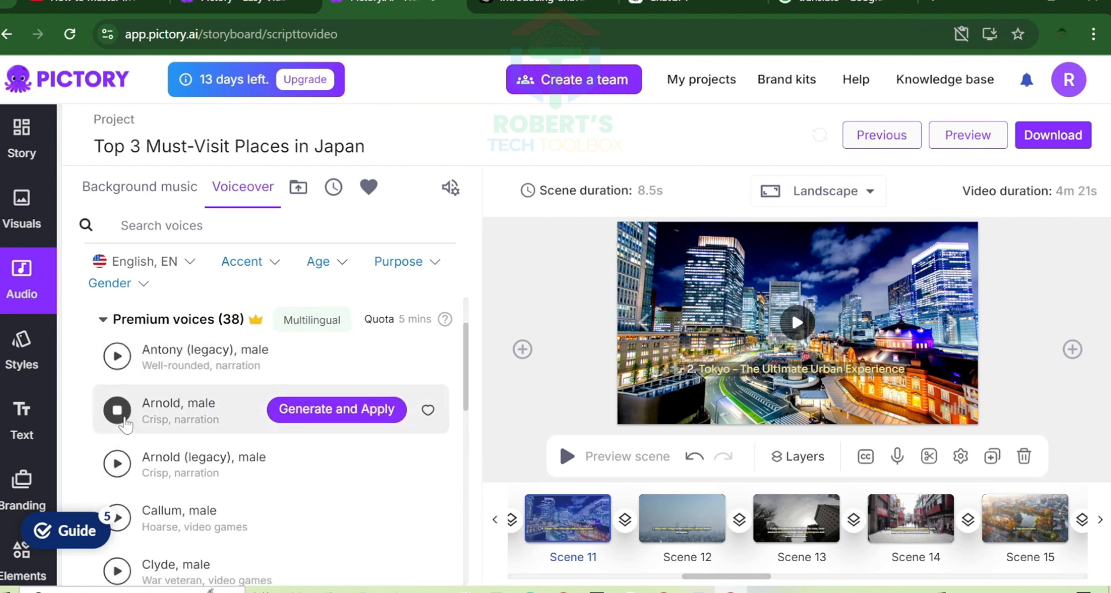
scroll(125, 425, down, 1)
click(116, 423)
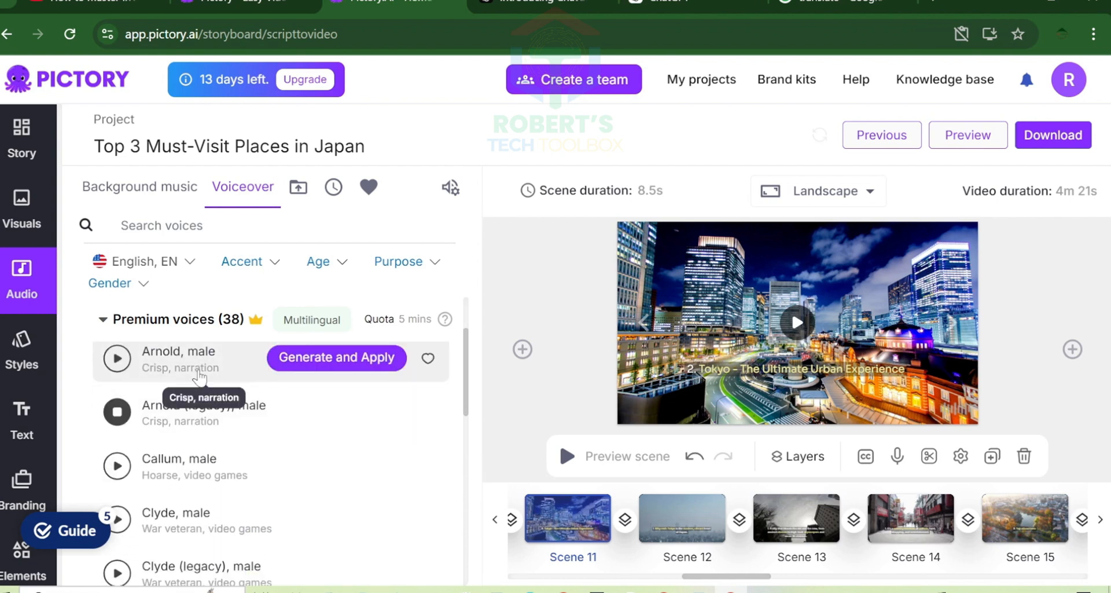
click(117, 465)
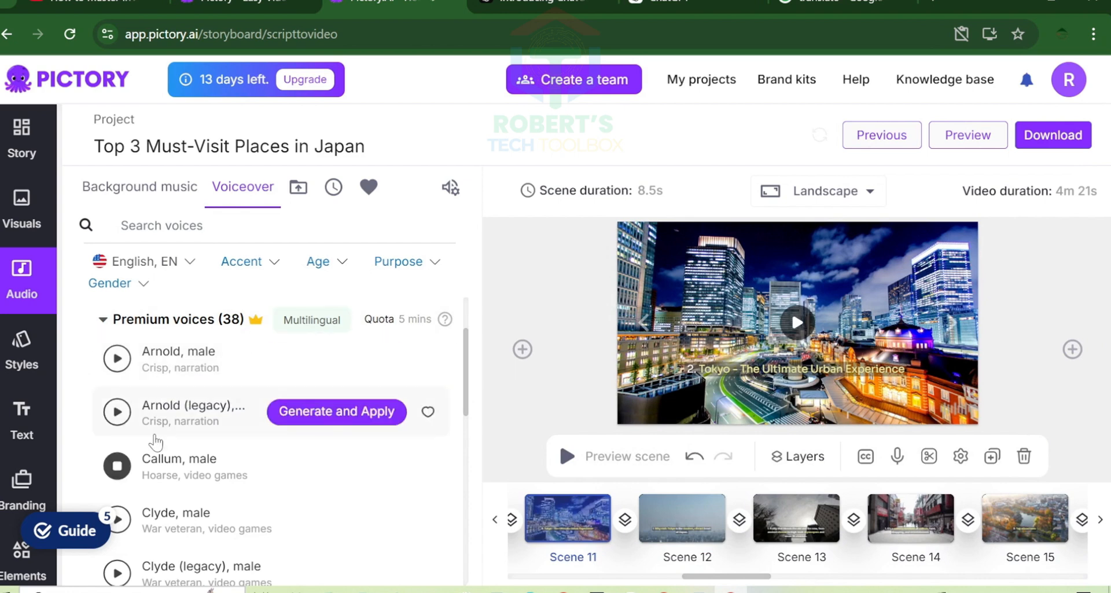
- Play further premium voice samples down the list, including Clyde, Djano and Domi
scroll(115, 429, down, 2)
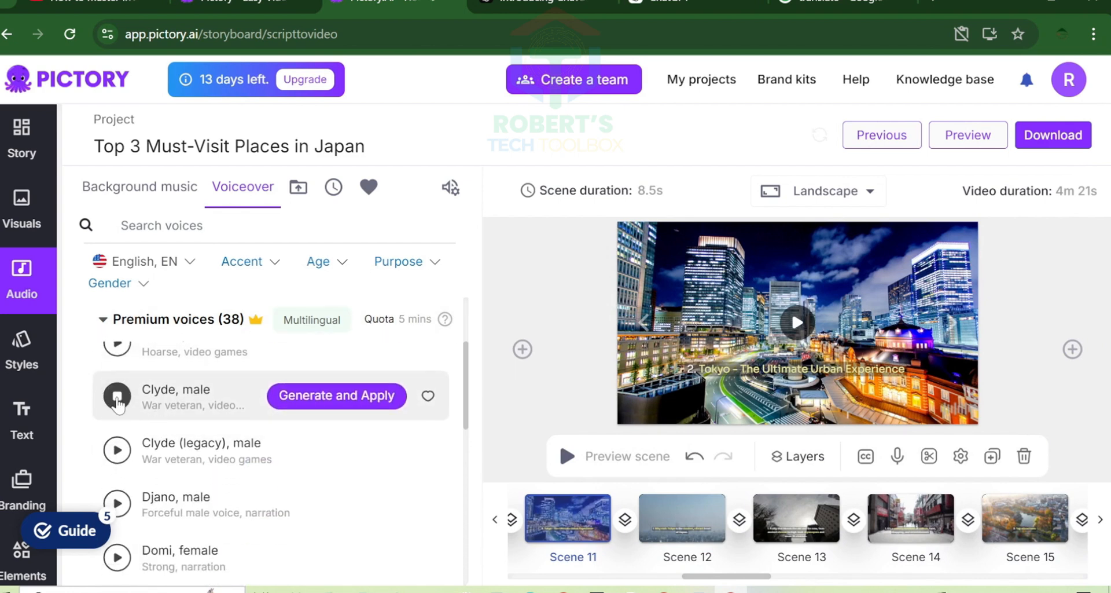
scroll(115, 435, down, 1)
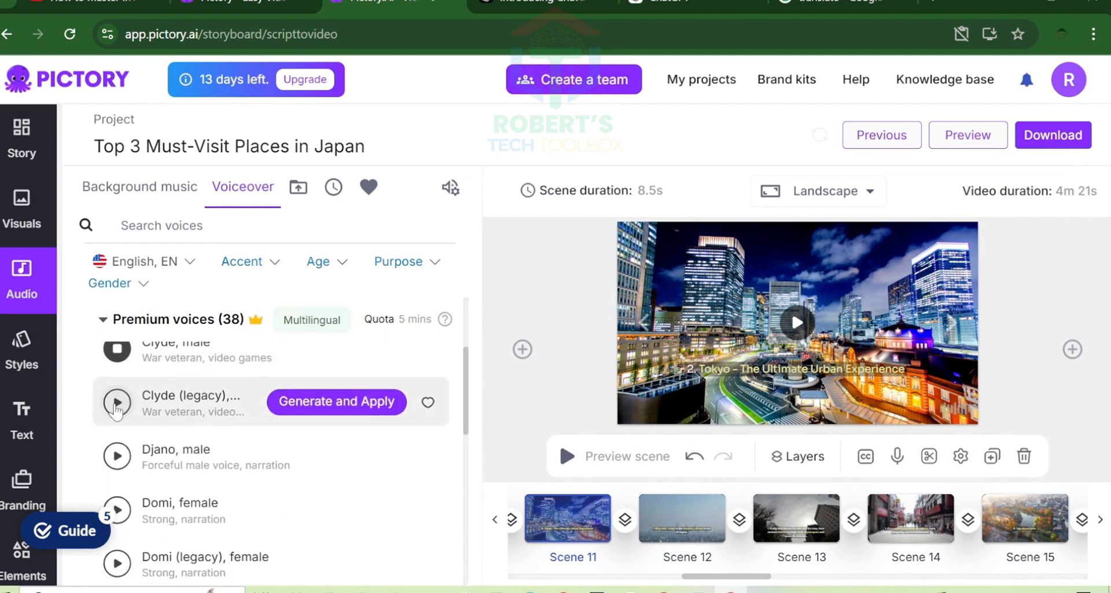
click(116, 456)
scroll(117, 406, down, 3)
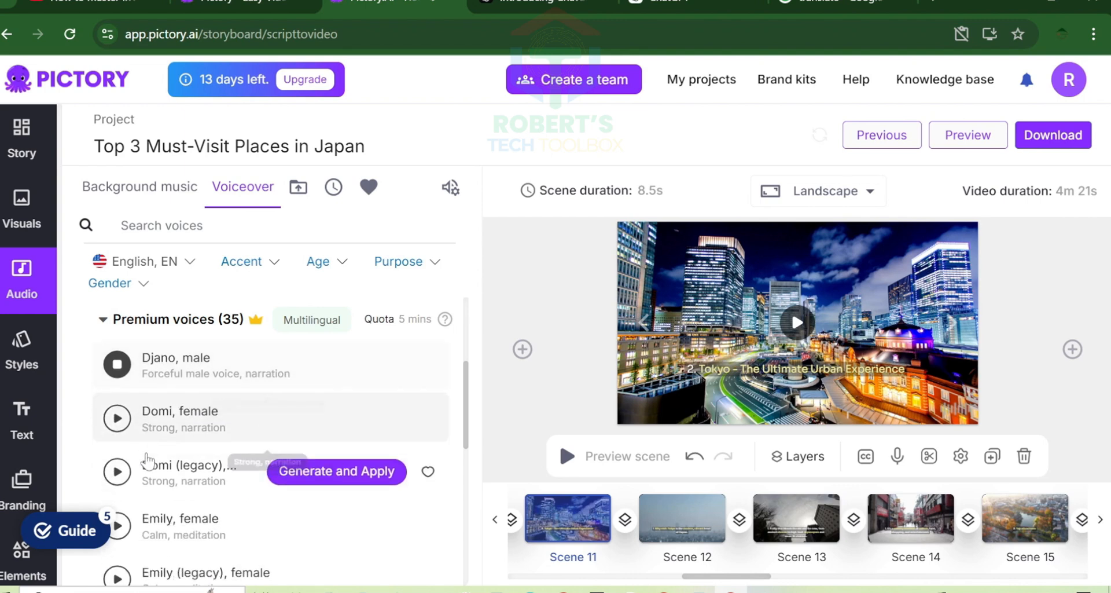
scroll(126, 391, down, 1)
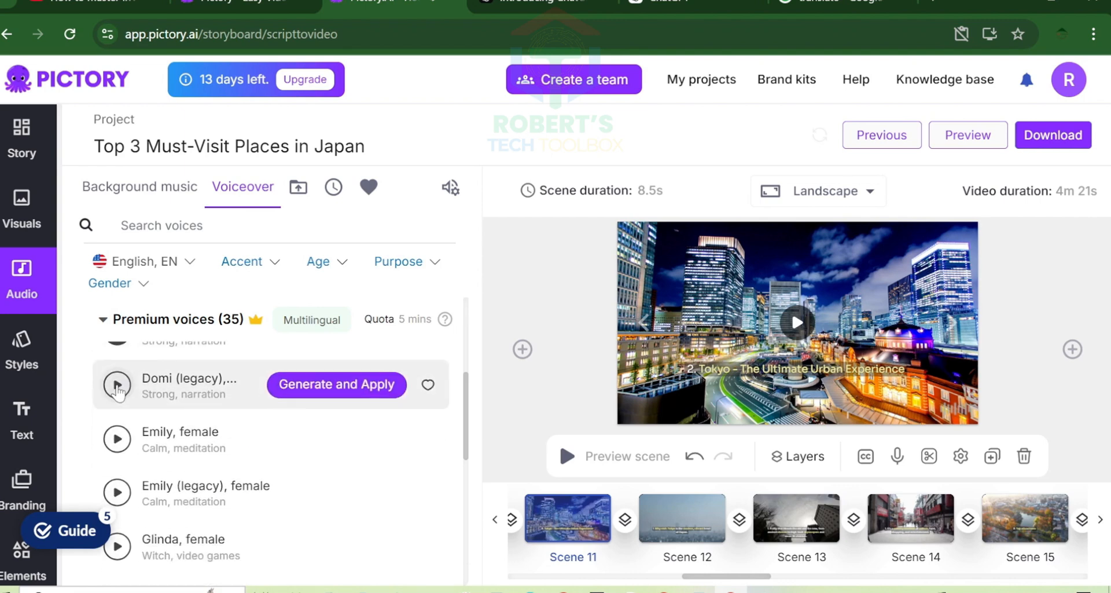
- Open the voice-over upload for Scene 2 and browse the computer for an audio file
click(897, 456)
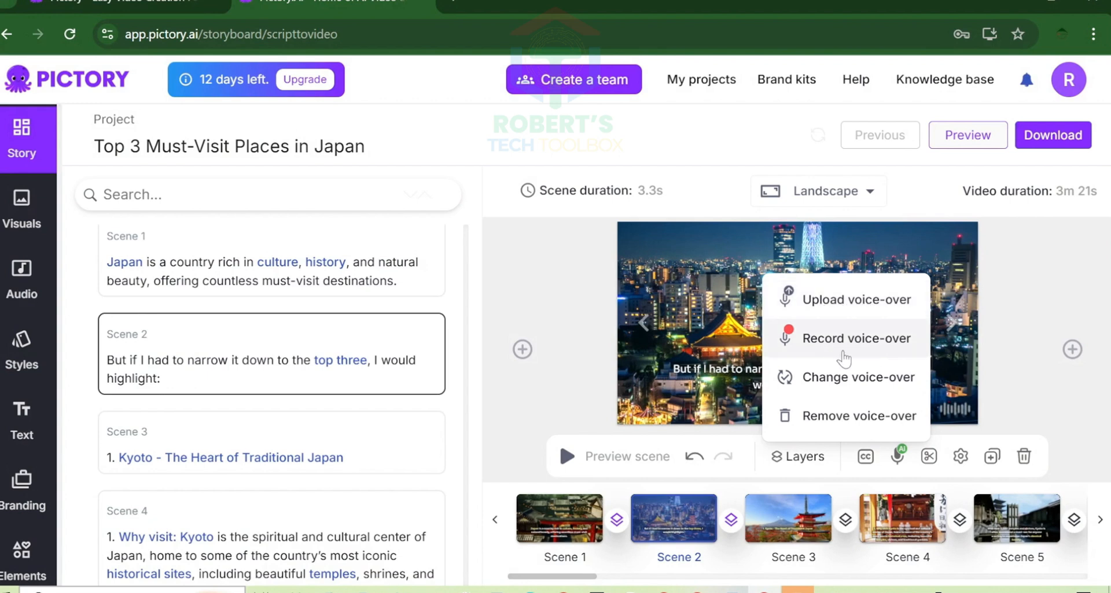
click(851, 313)
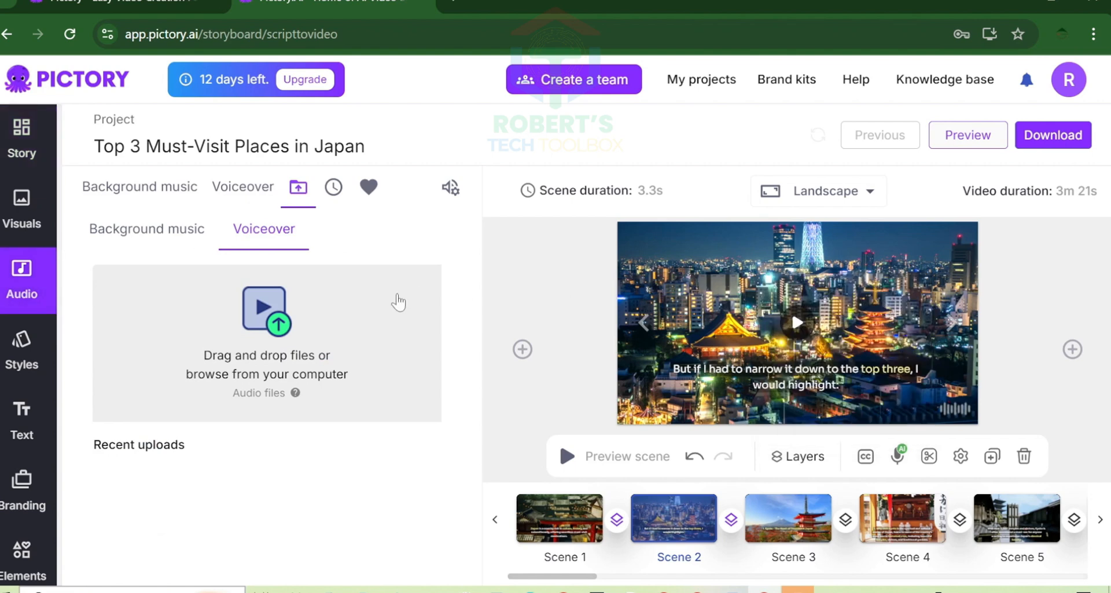
click(281, 325)
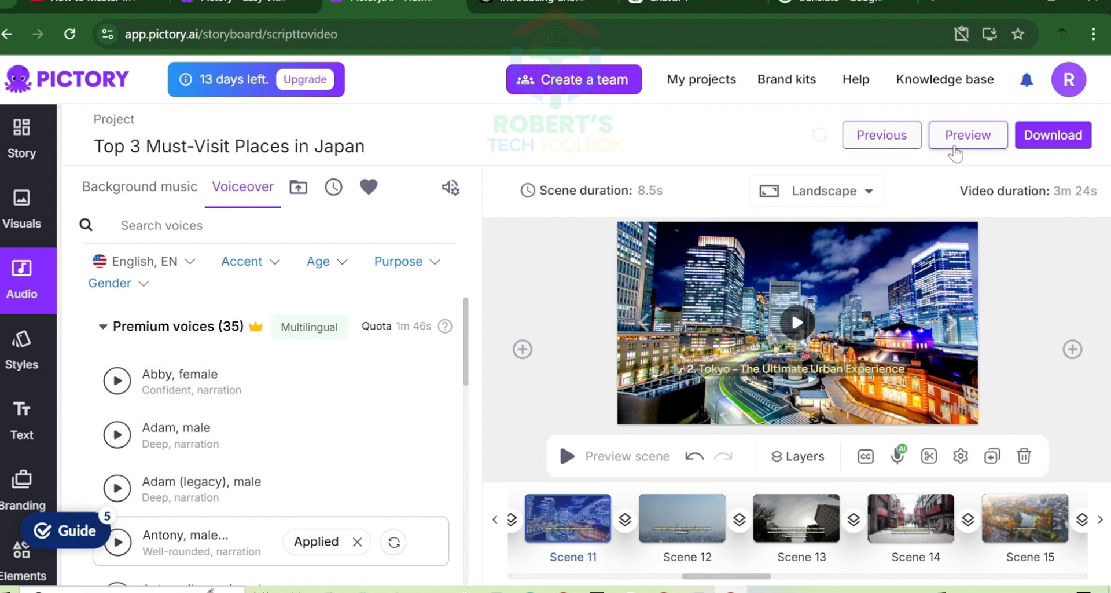
- Play the full video preview with the Antony voiceover applied
click(977, 146)
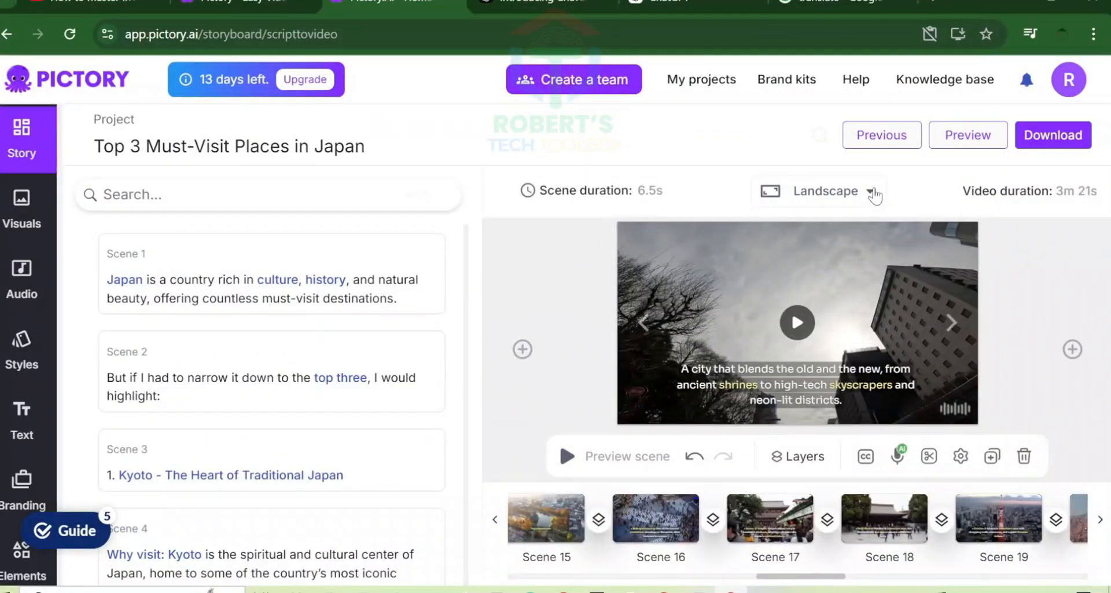
- Switch the video format to Portrait 9:16, then Square 1:1, and back to Landscape 16:9
click(871, 192)
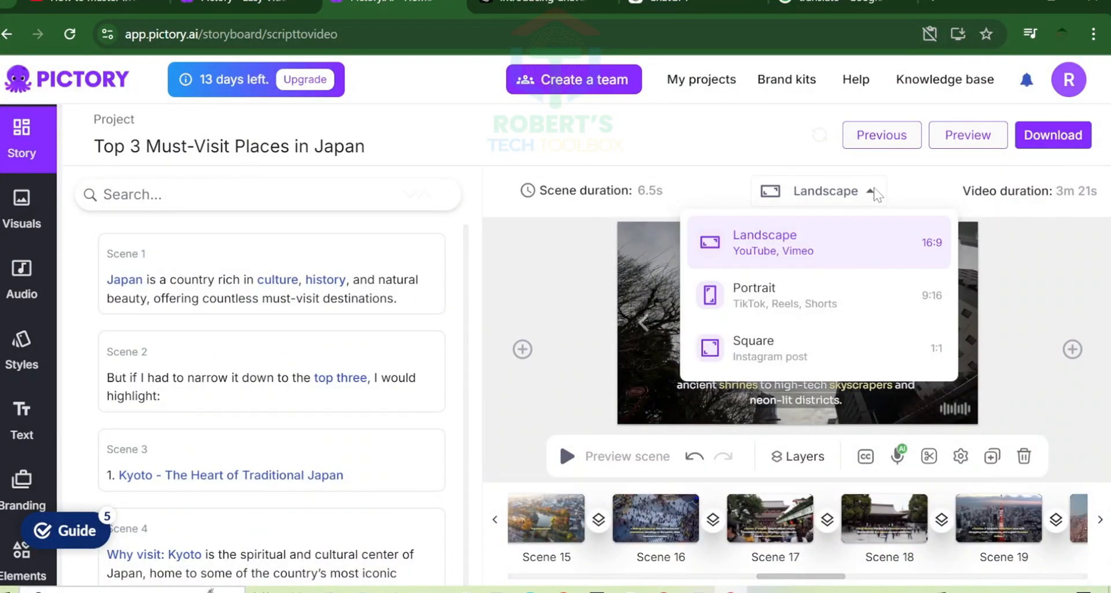
click(891, 304)
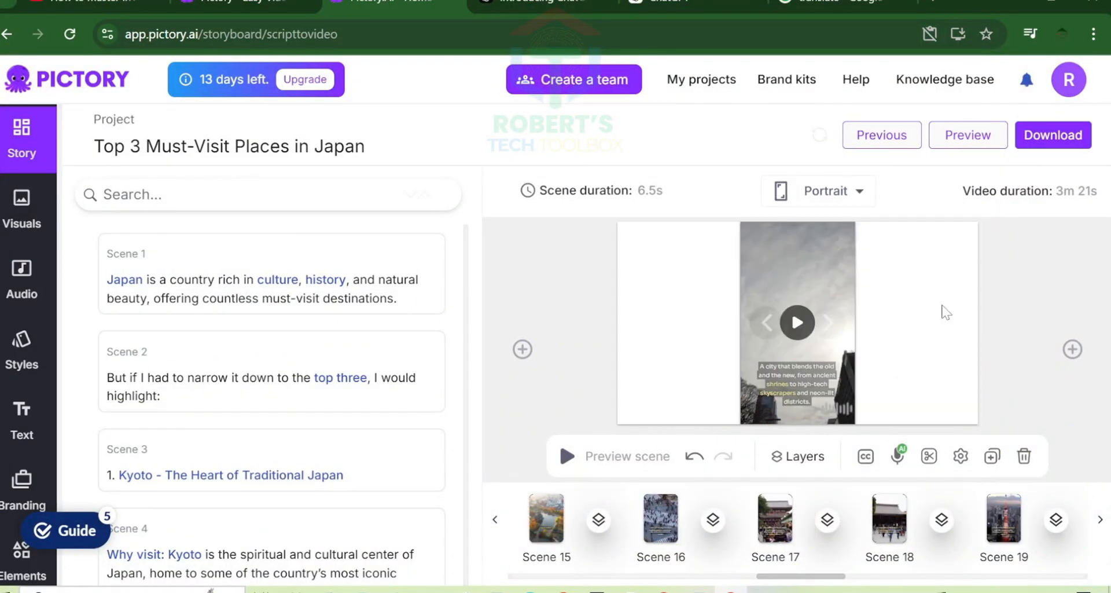
click(859, 194)
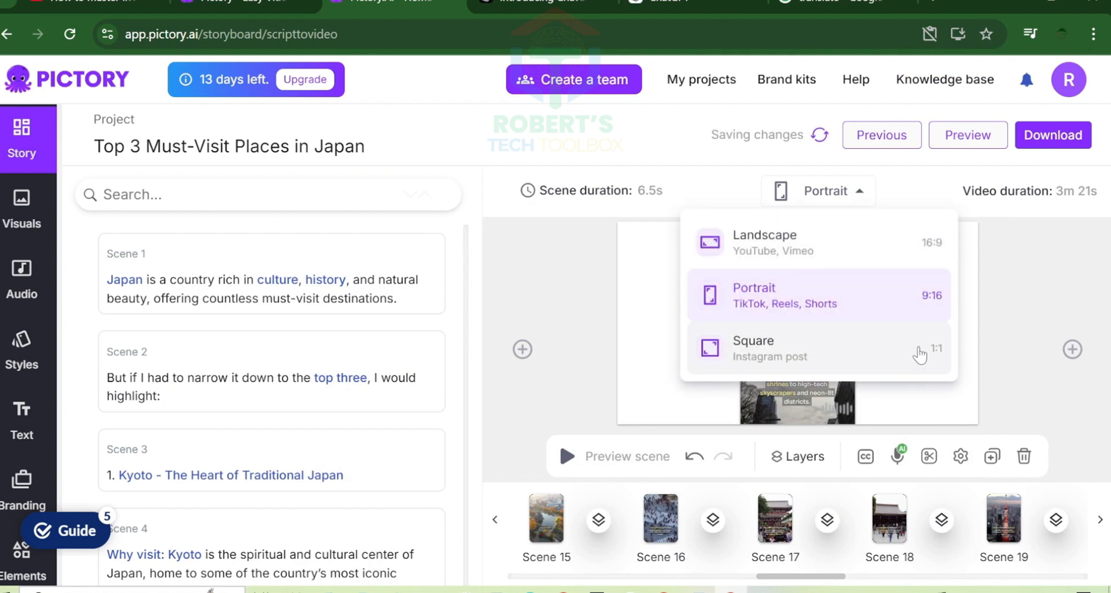
click(920, 352)
click(866, 198)
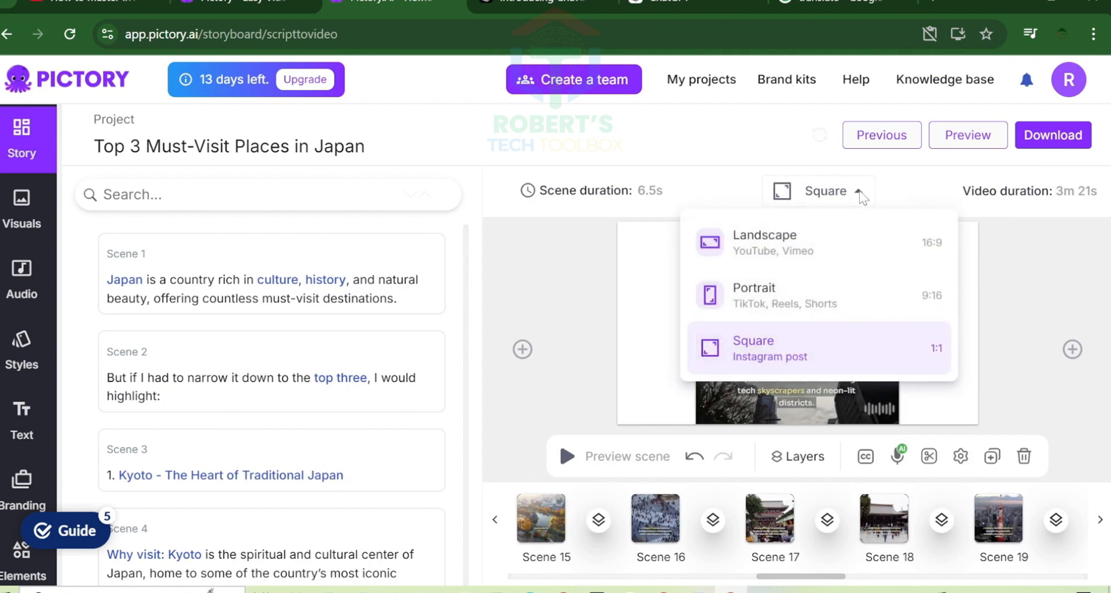
click(833, 250)
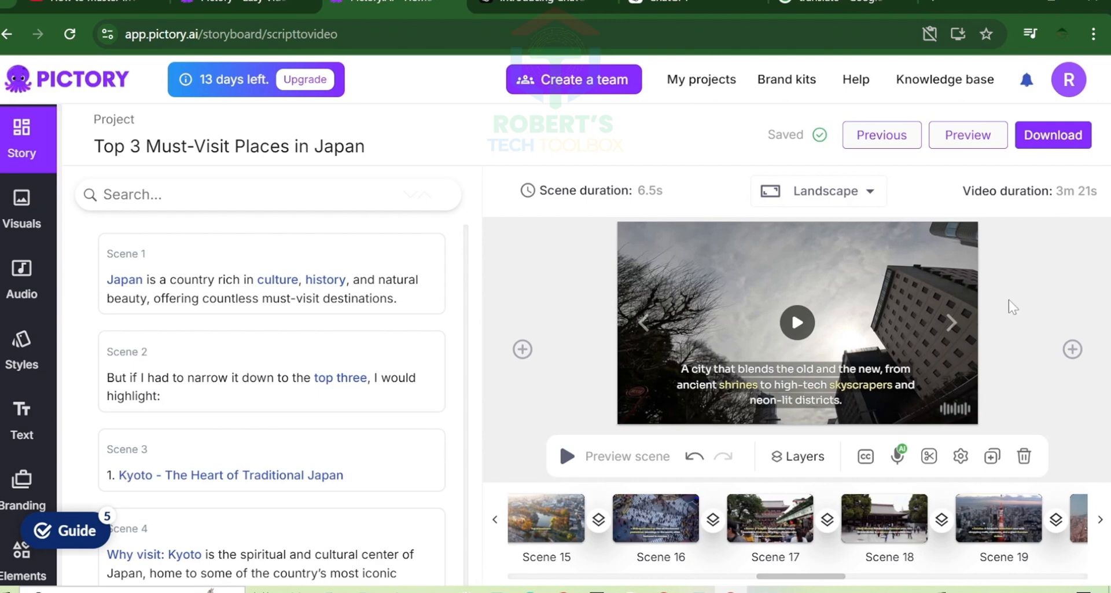
- Generate the finished Japan video for download and export its audio and its text as .srt
click(1052, 152)
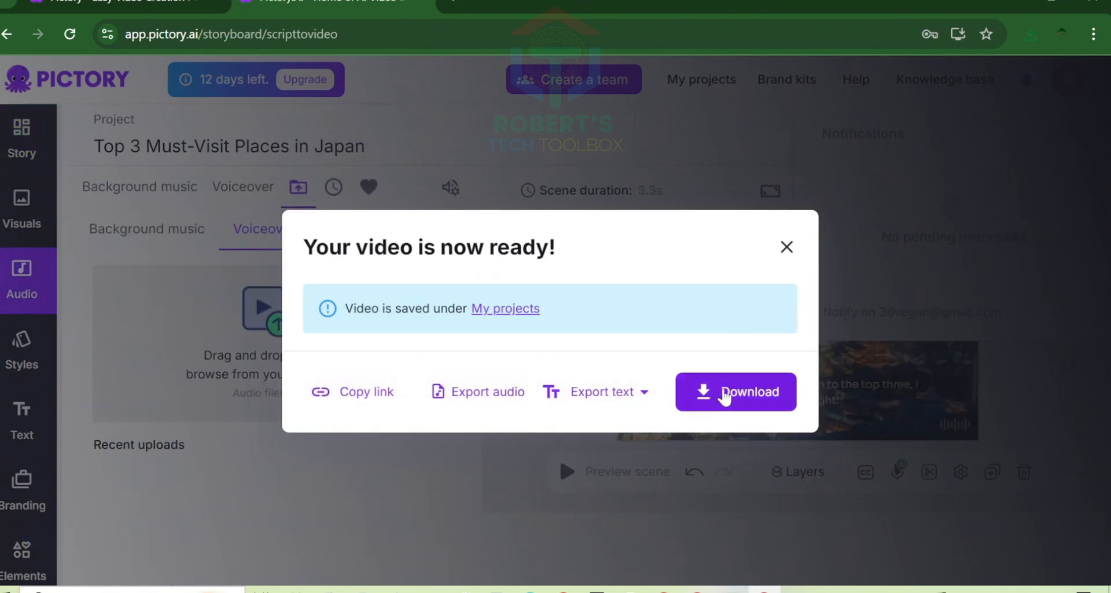
click(602, 391)
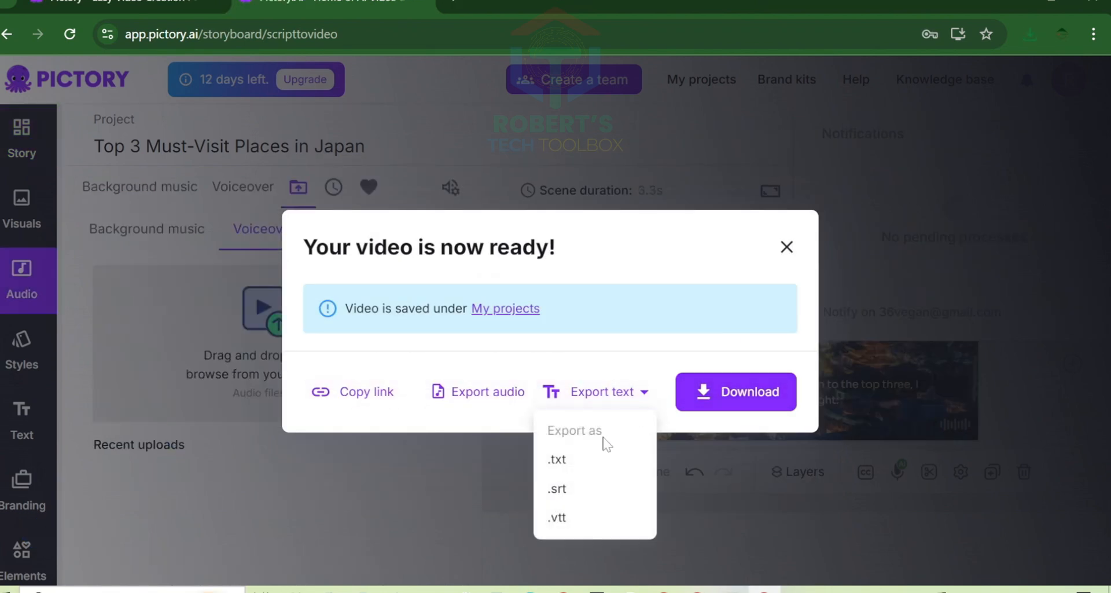
click(479, 392)
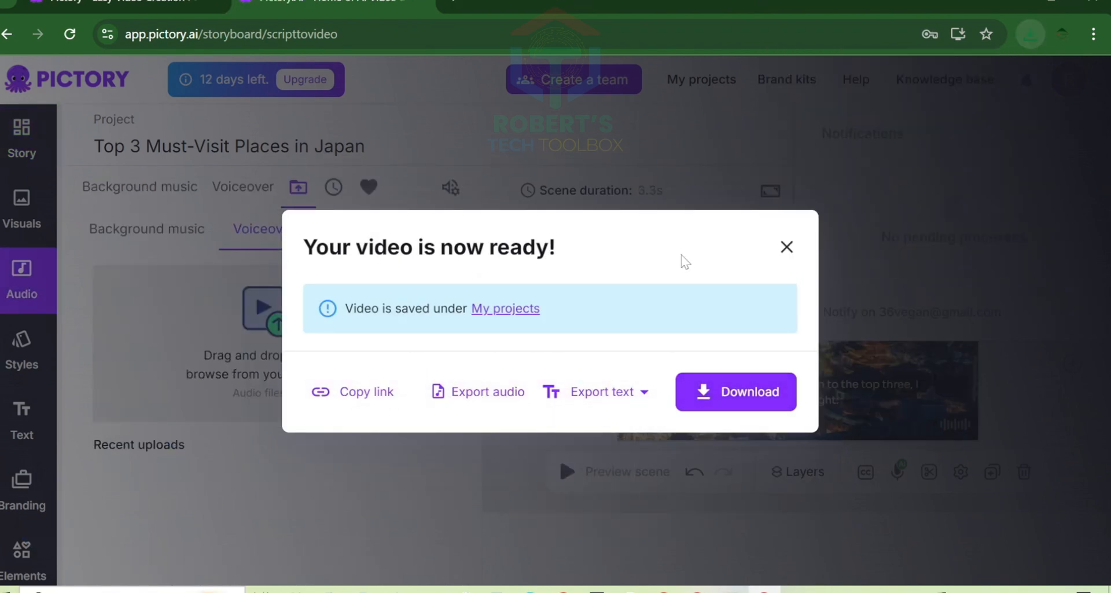
click(637, 392)
click(572, 487)
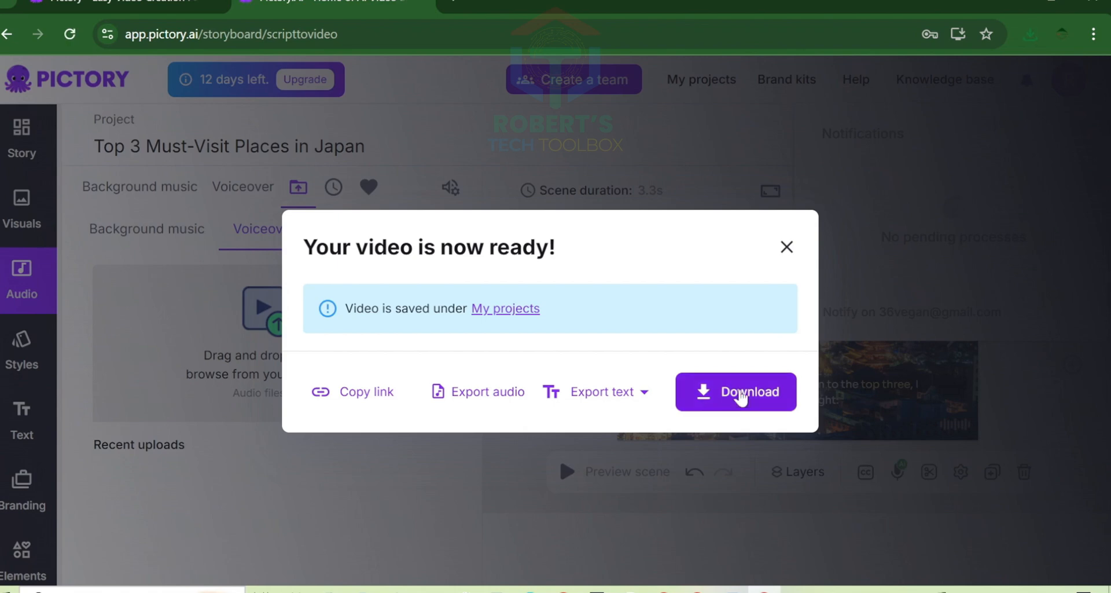
click(579, 391)
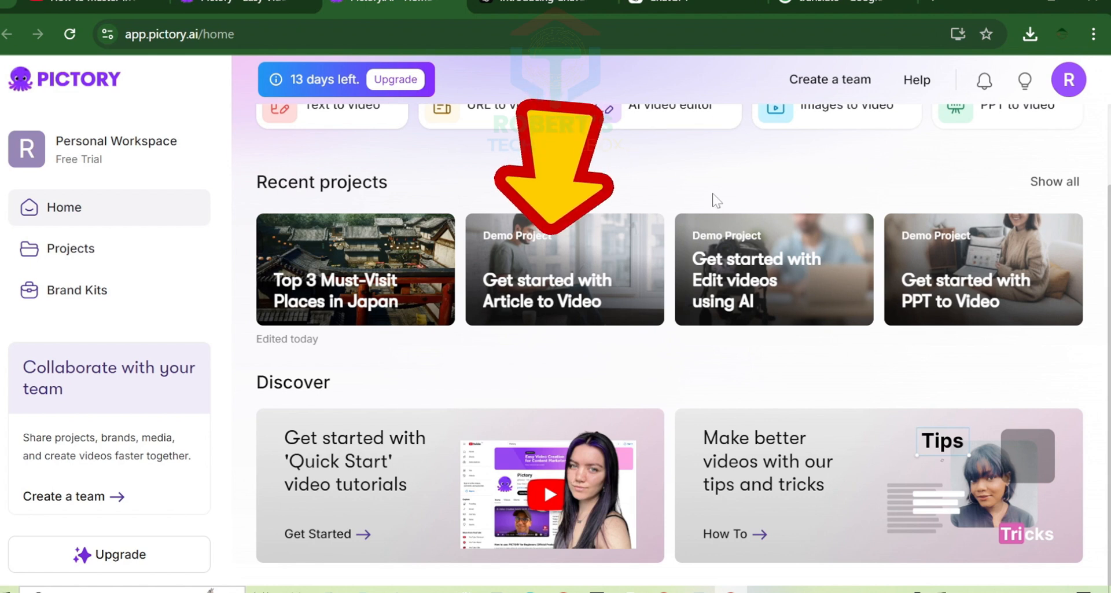
- Open the Get started with Article to Video demo project, review its AI summary scenes, and preview its storyboard video
click(625, 237)
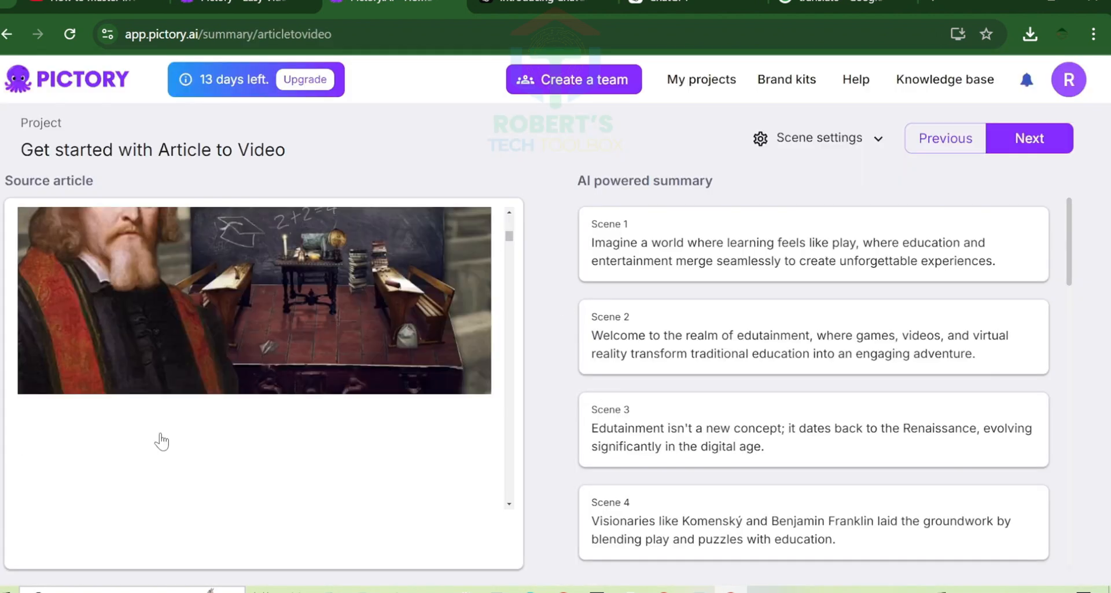
scroll(814, 382, down, 20)
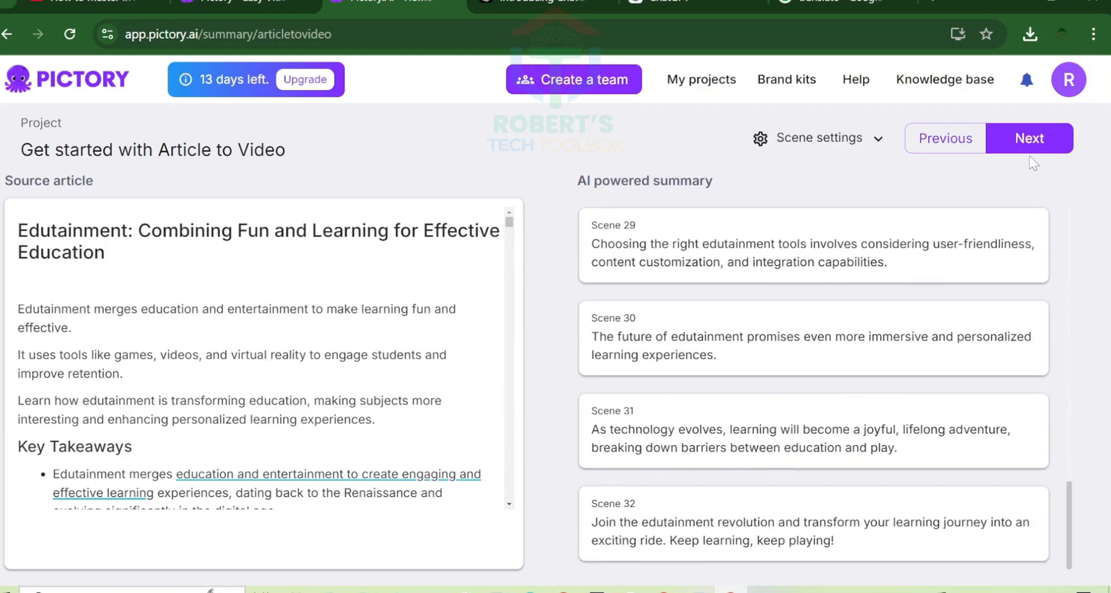
click(1030, 142)
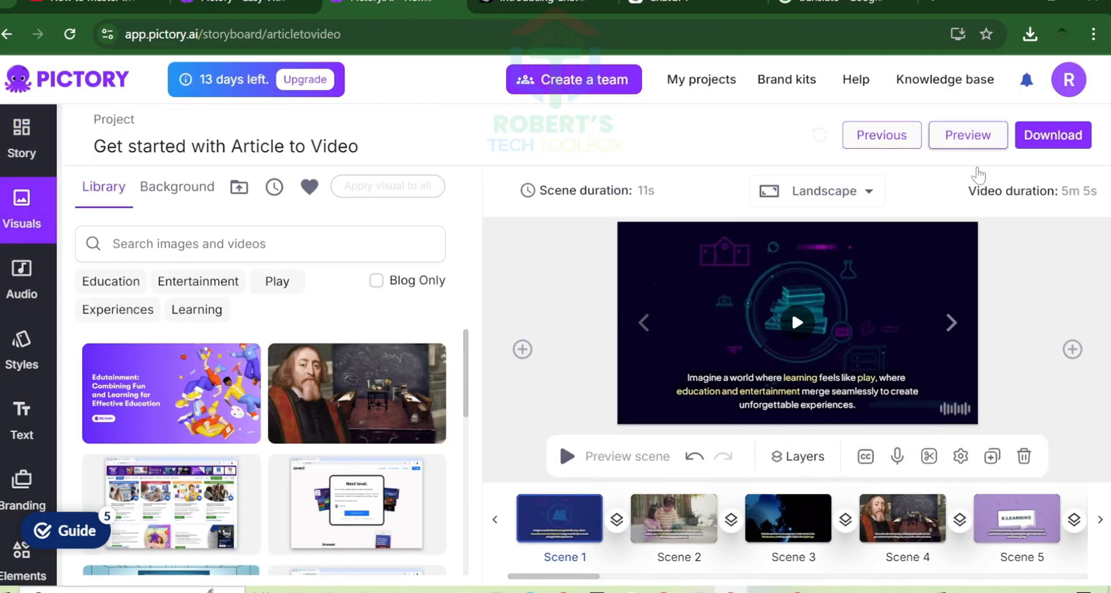
click(968, 135)
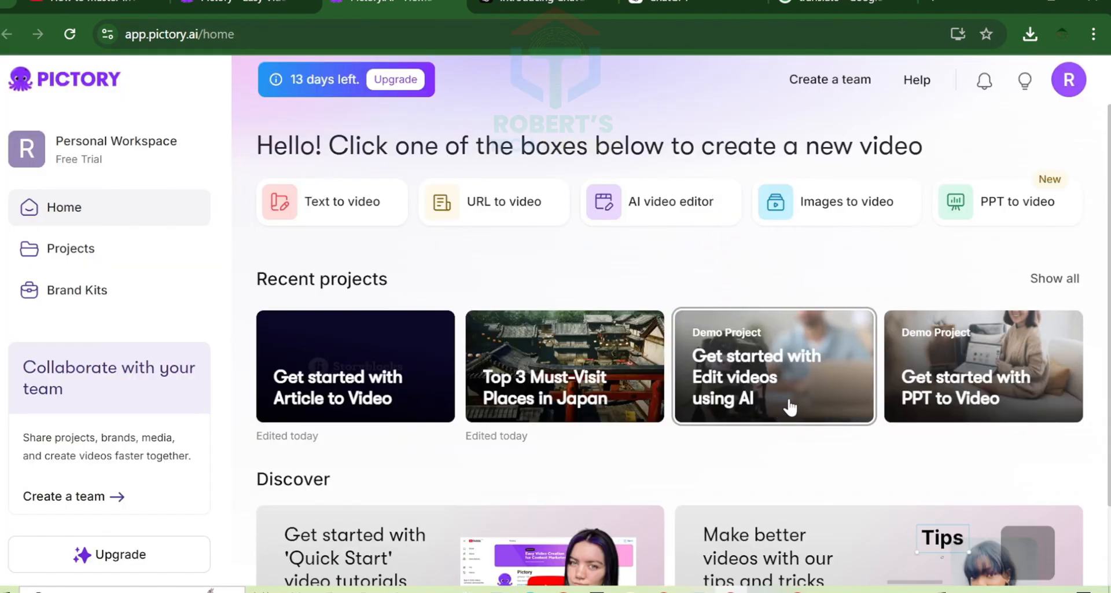
- Open the Edit videos using AI demo project for customization in the storyboard, and open the PPT to Video demo project
click(790, 407)
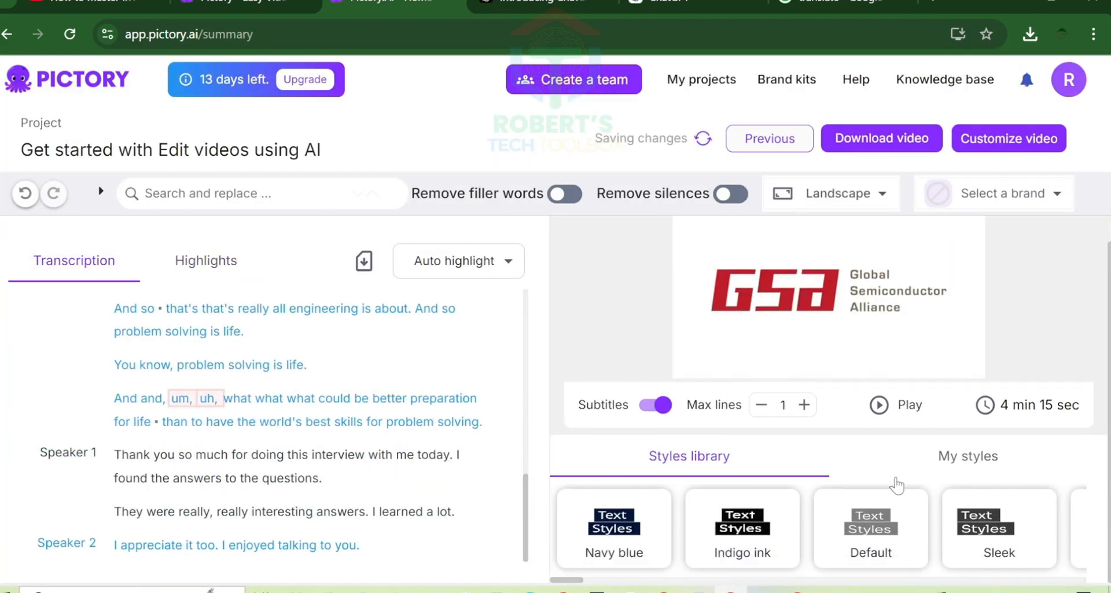
click(1018, 146)
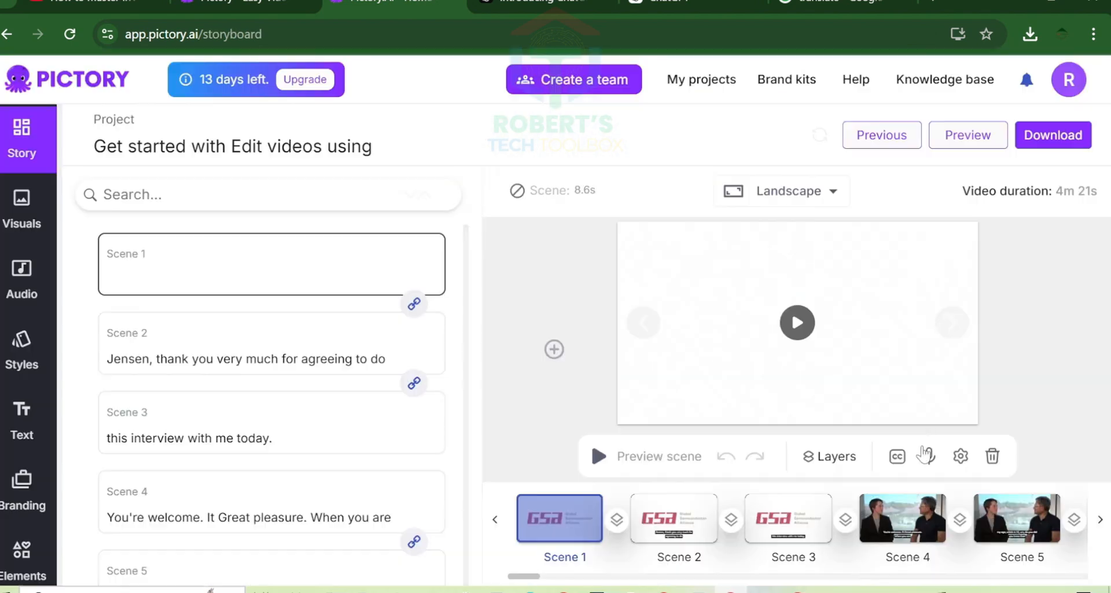
click(926, 454)
click(818, 332)
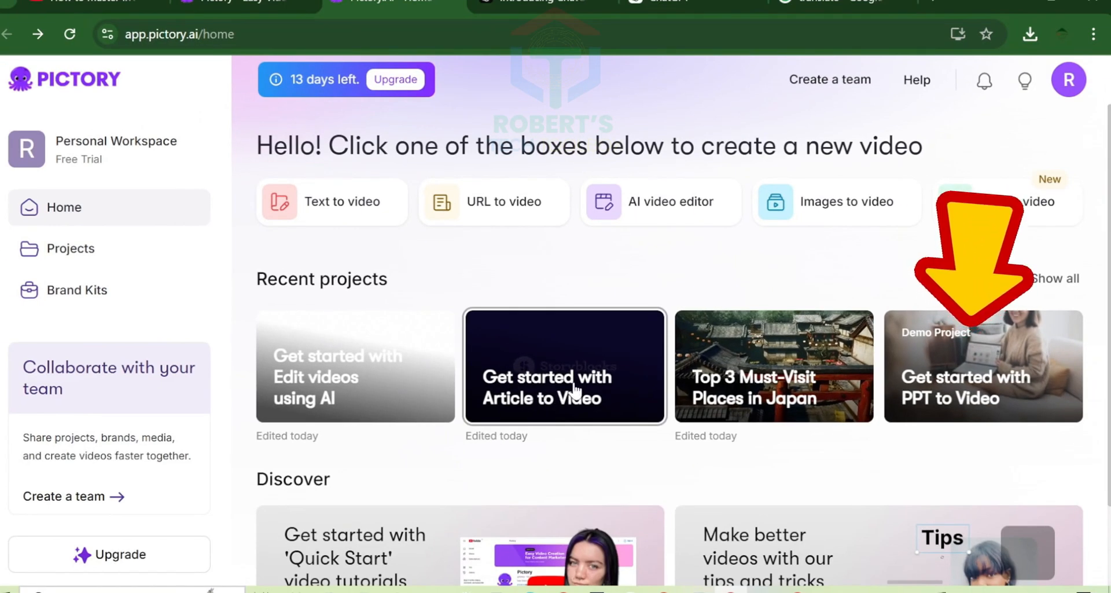
click(1015, 384)
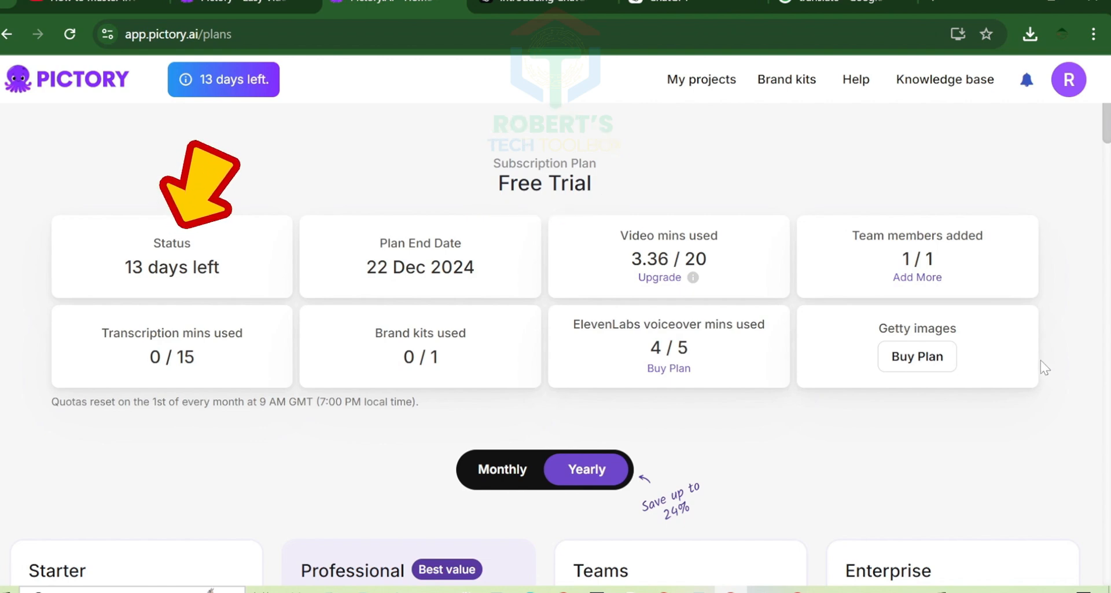
- Examine the yearly prices and included features of the Starter, Professional, Teams and Enterprise plans
scroll(722, 422, down, 8)
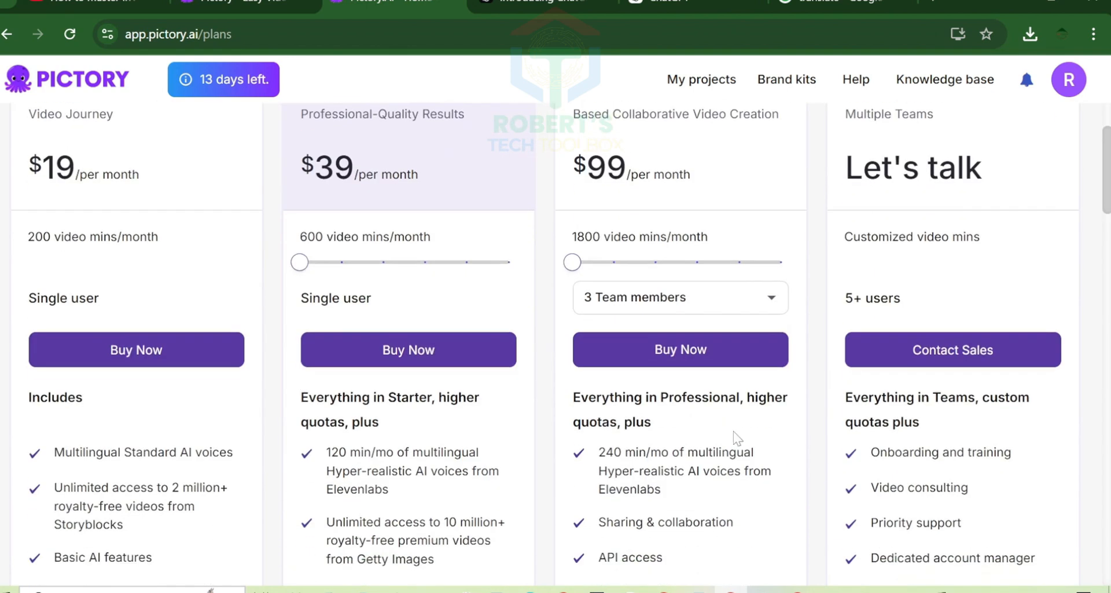
scroll(741, 451, up, 2)
scroll(743, 456, up, 1)
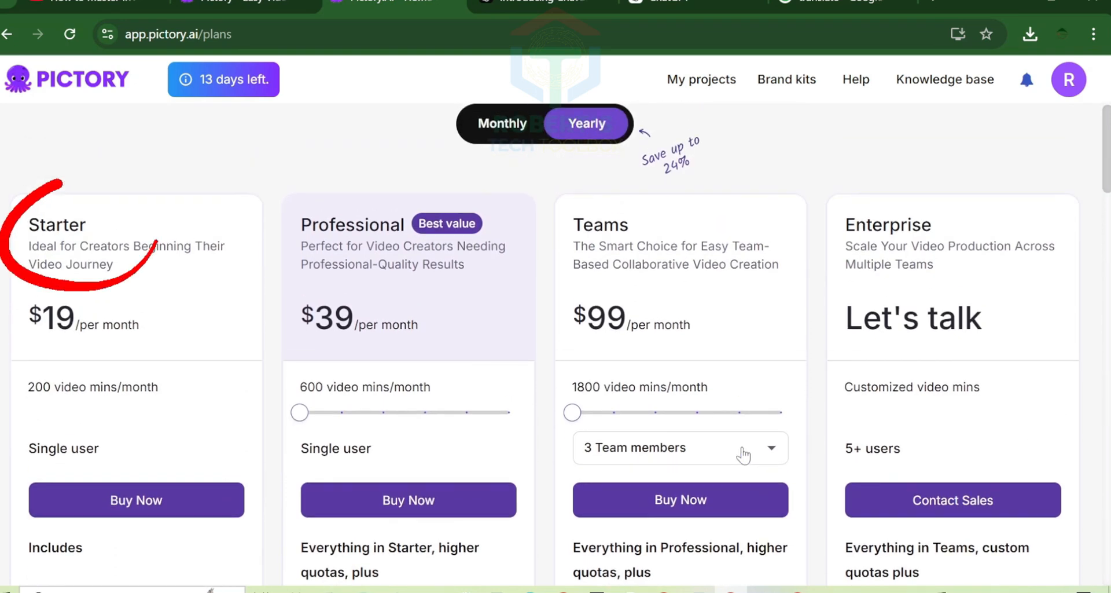
scroll(25, 294, down, 1)
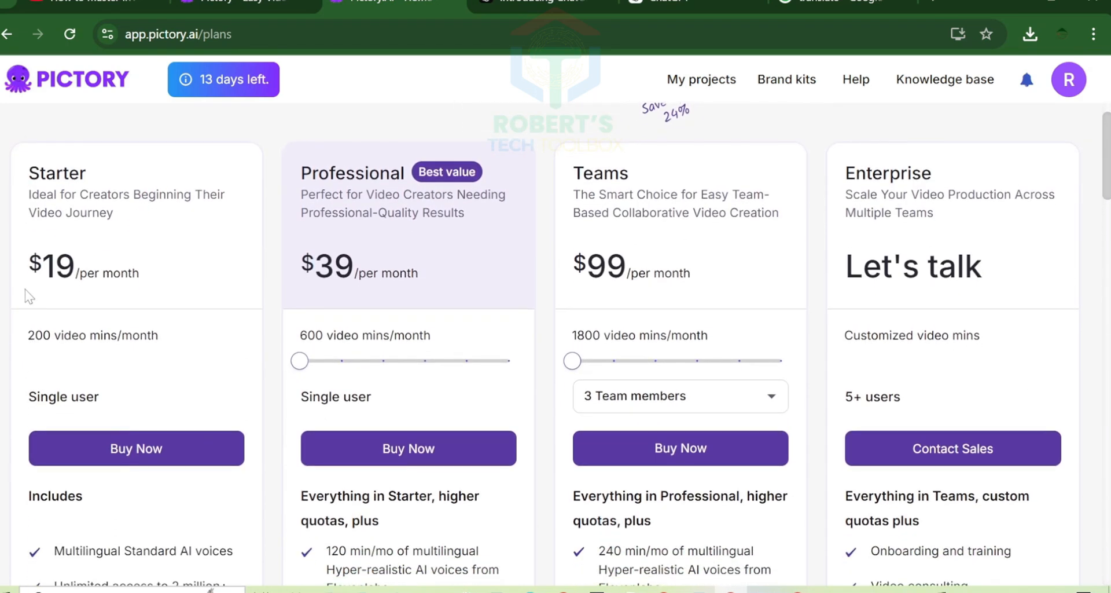